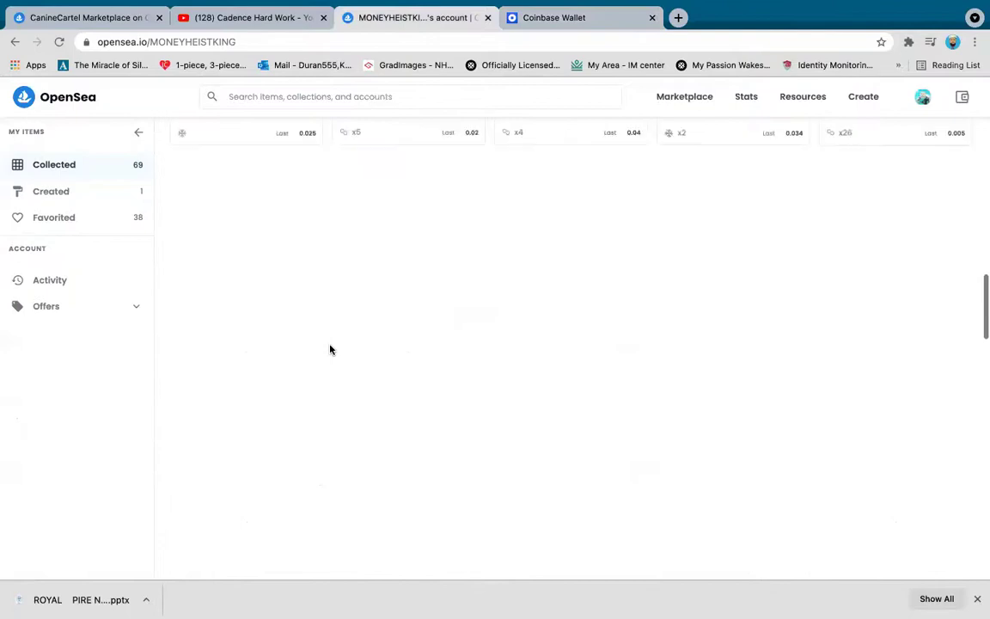
# Open the OpenSea homepage in a new browser tab and dismiss the Coinbase Wallet connection prompt.
pyautogui.click(564, 28)
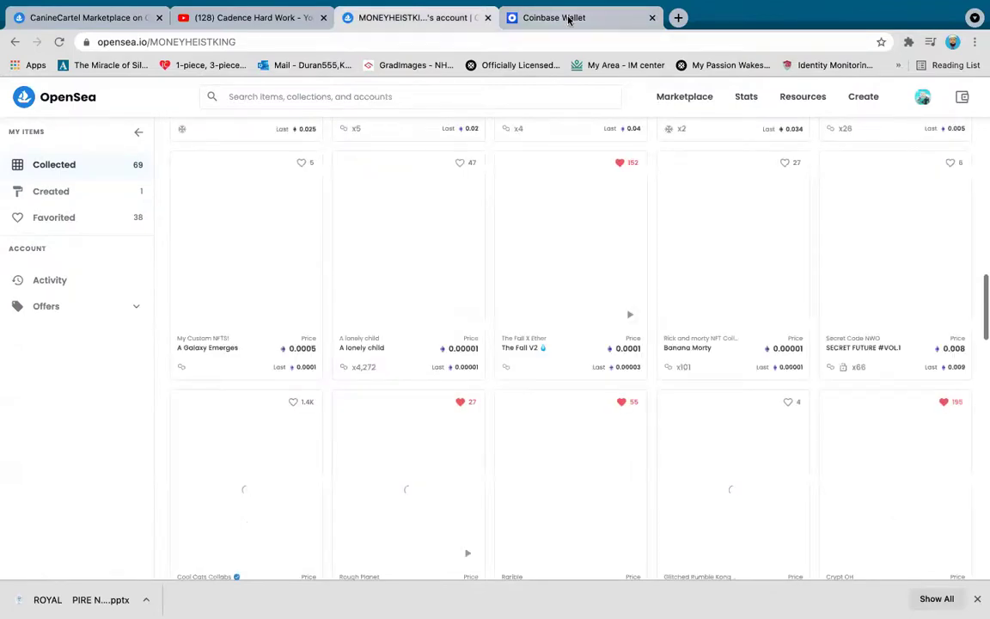
pyautogui.press('super+t')
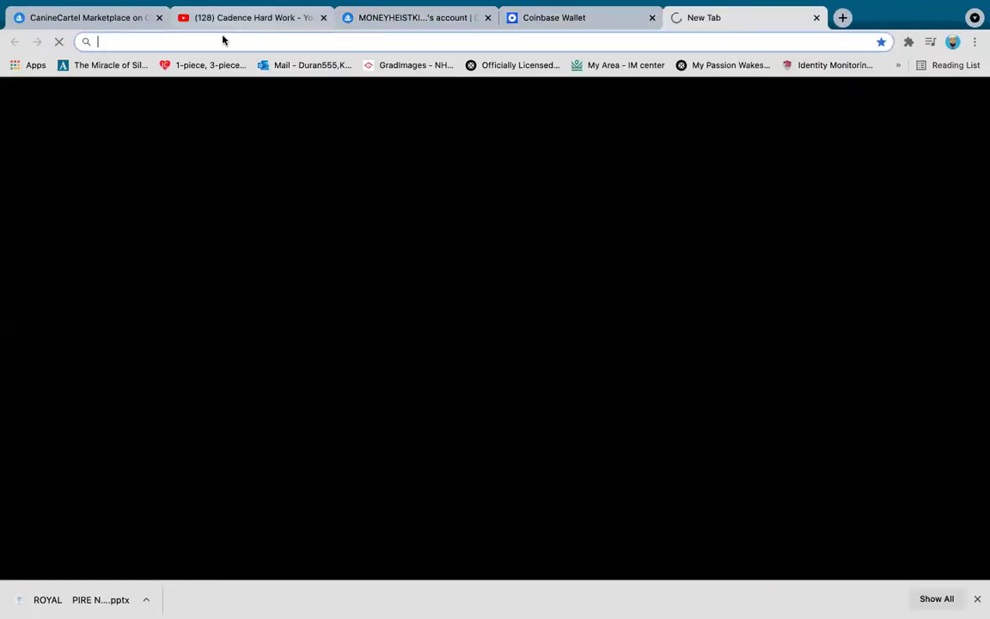
pyautogui.write('open')
pyautogui.press('Return')
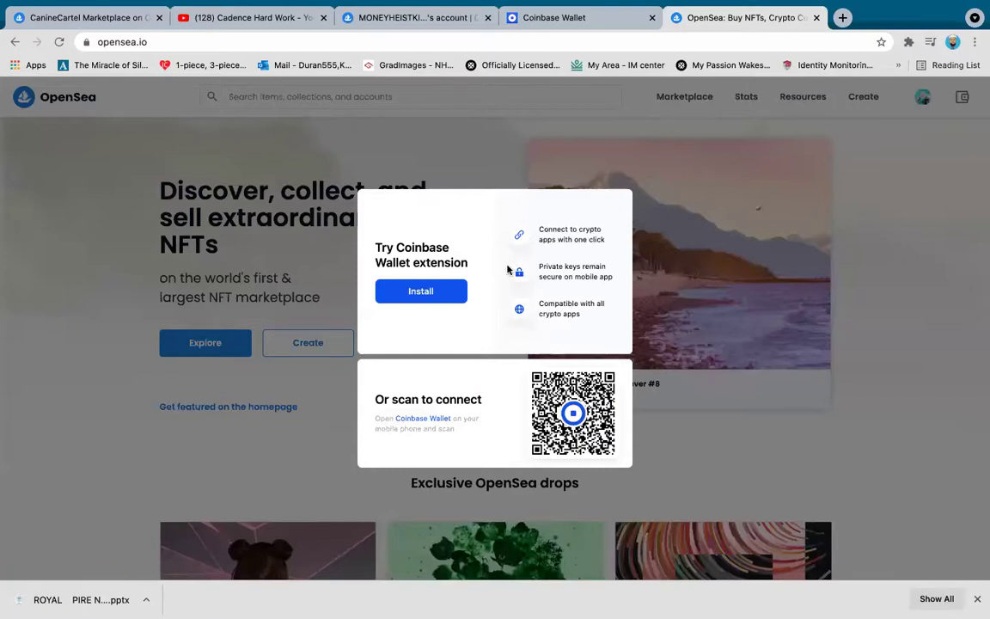
pyautogui.press('Escape')
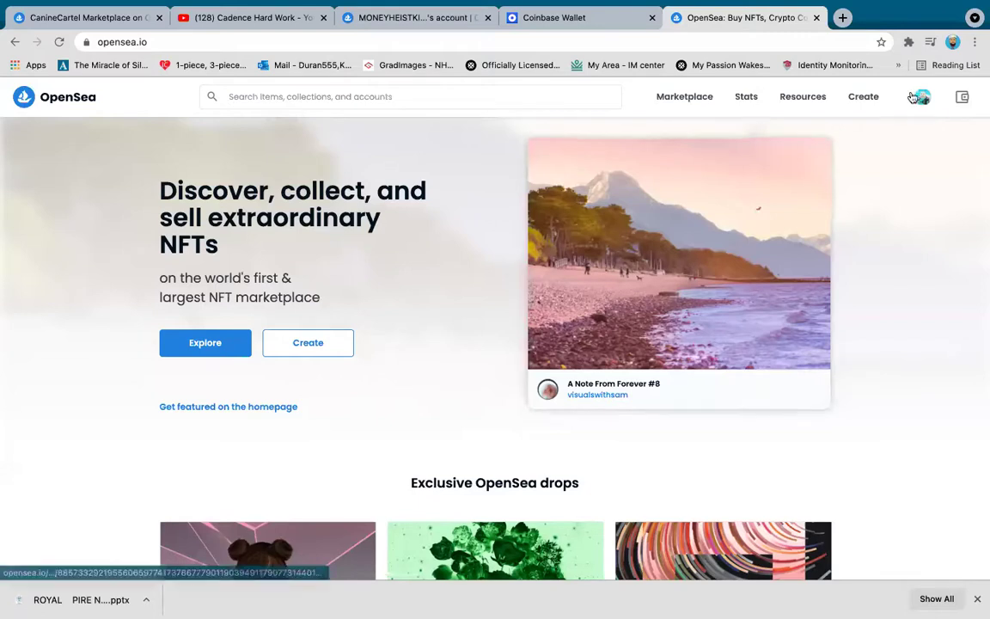
# Open the signed-in account's OpenSea profile and look over its collected items.
pyautogui.moveTo(922, 96)
pyautogui.click(874, 134)
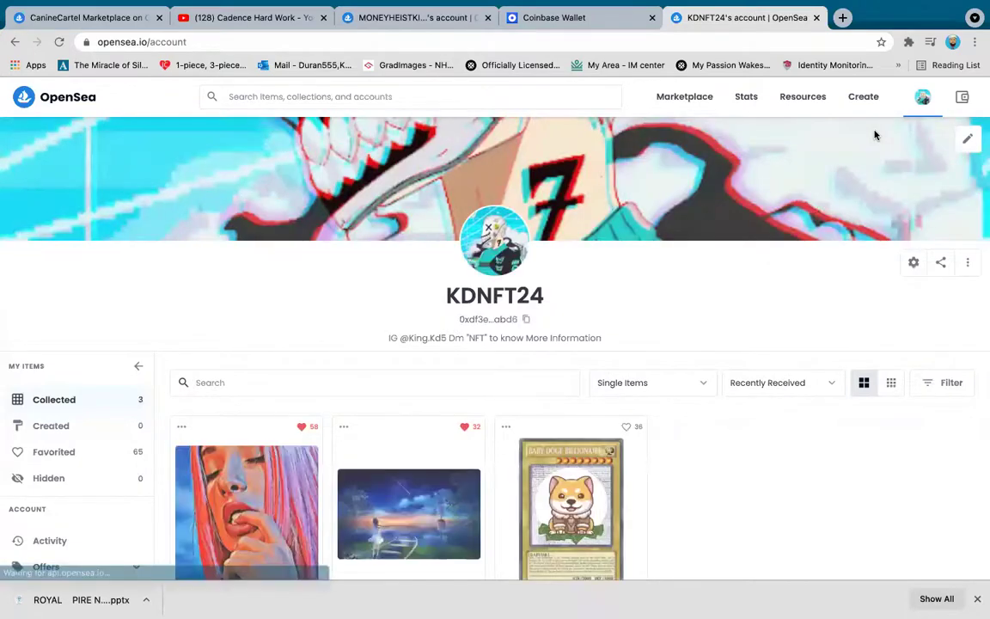
pyautogui.scroll(-2, 360, 351)
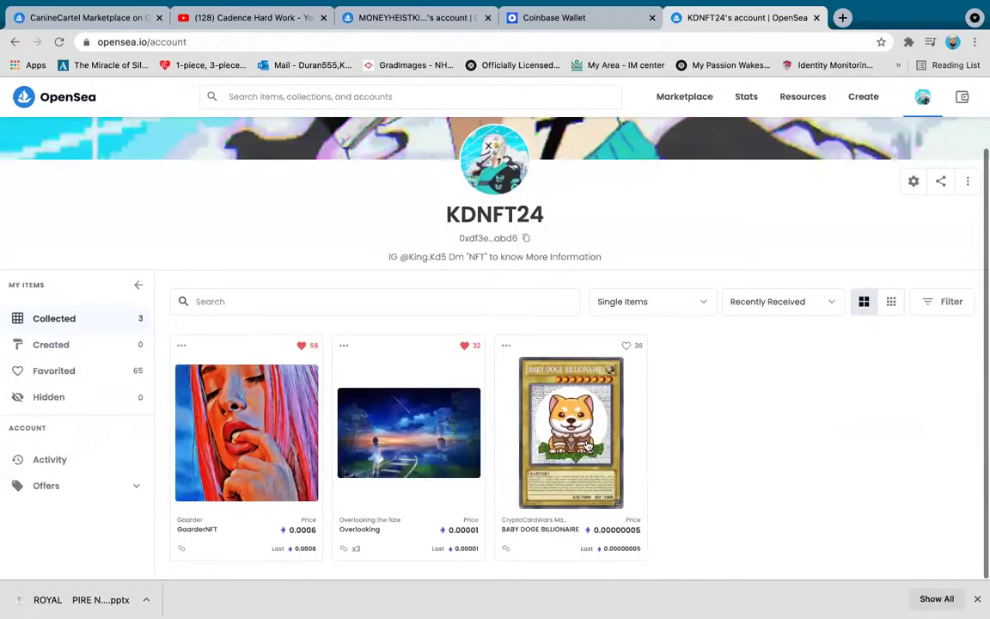
pyautogui.scroll(2, 562, 379)
pyautogui.scroll(-1, 497, 294)
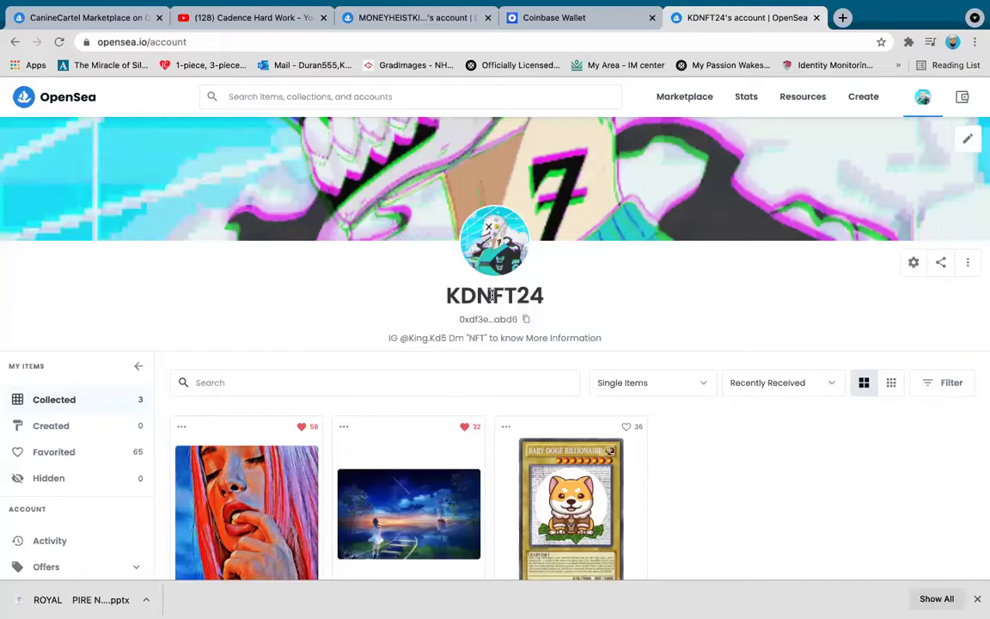
# Open the account's general settings and review the username, bio and email address fields.
pyautogui.click(912, 267)
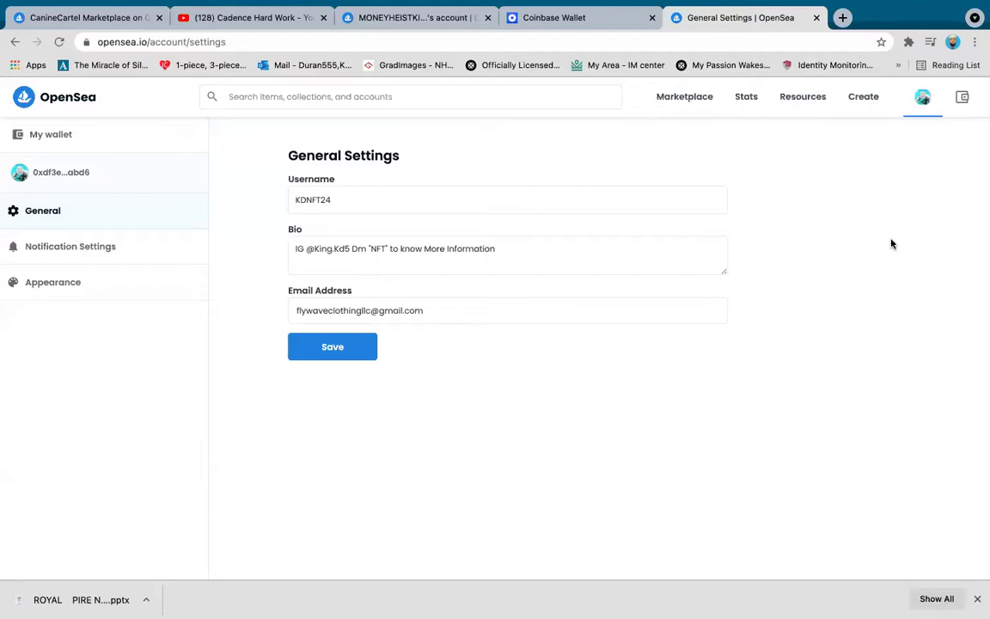
pyautogui.click(546, 256)
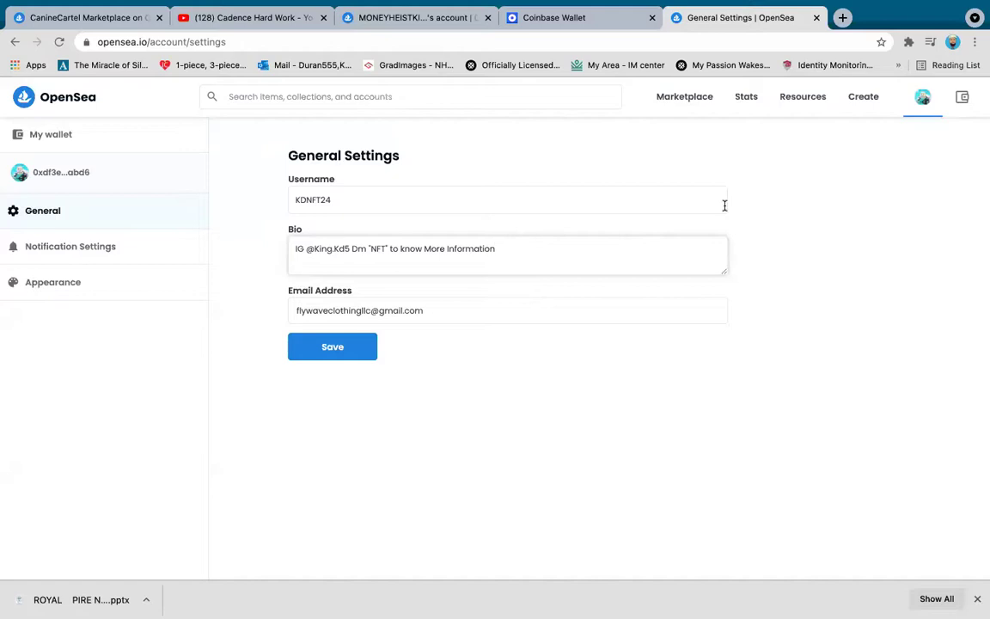
pyautogui.click(499, 311)
pyautogui.click(575, 384)
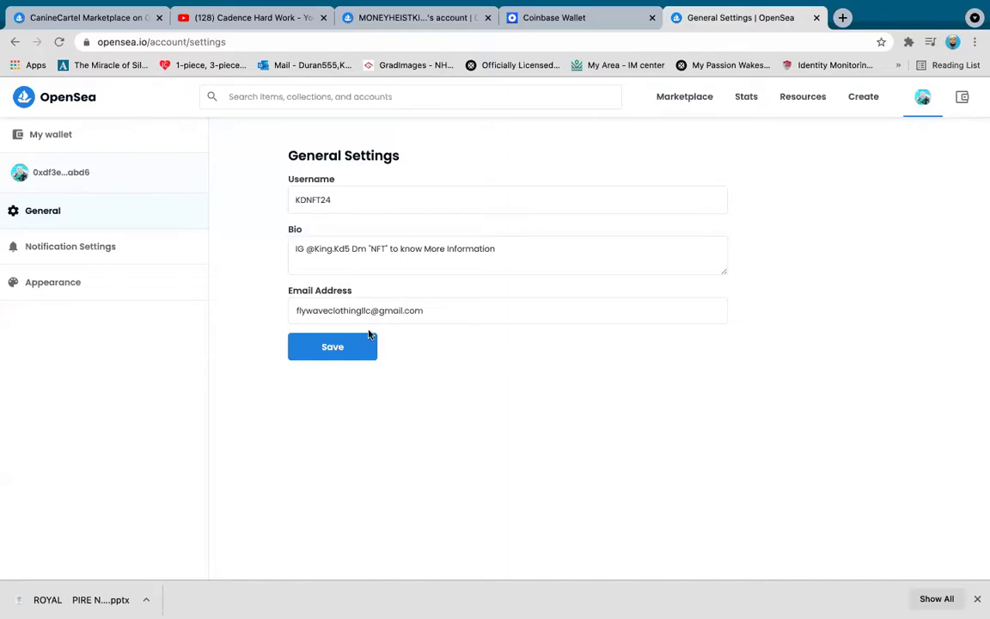
# Return to the OpenSea homepage and look over its Marketplace, Stats, Resources and account options.
pyautogui.click(75, 110)
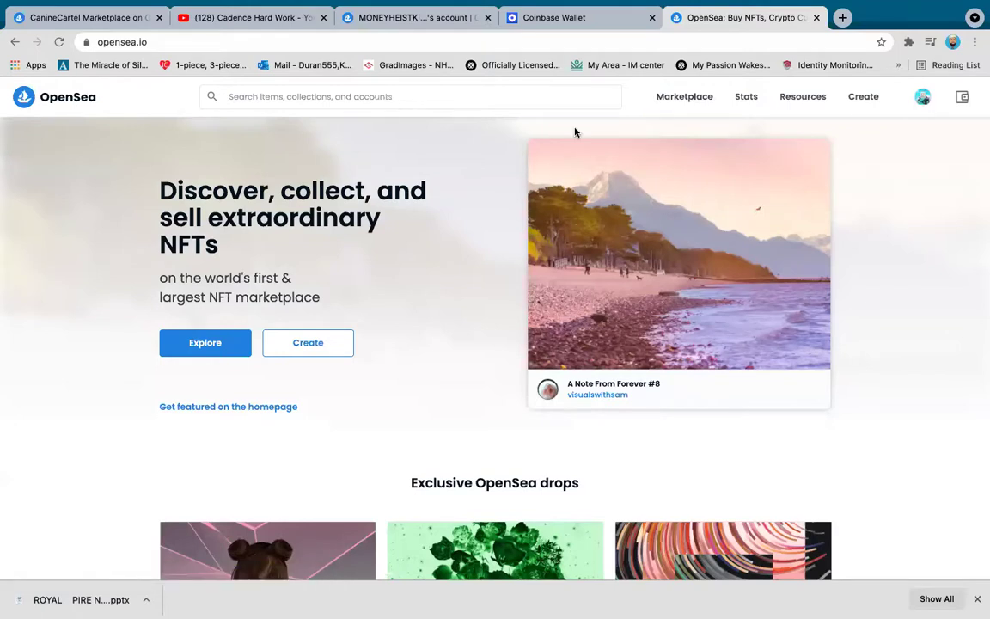
pyautogui.moveTo(750, 101)
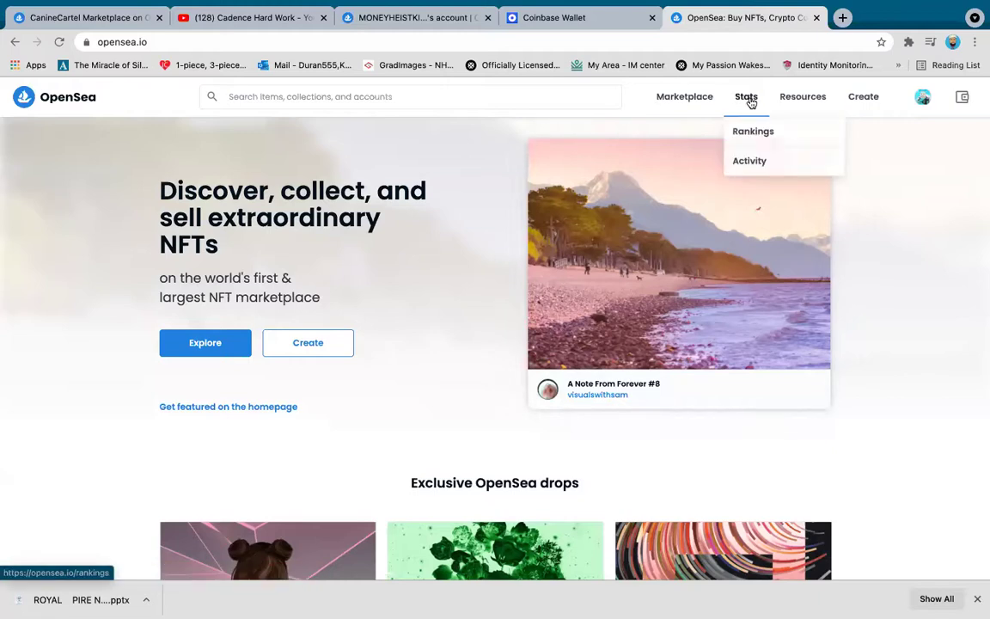
pyautogui.moveTo(673, 102)
pyautogui.moveTo(786, 105)
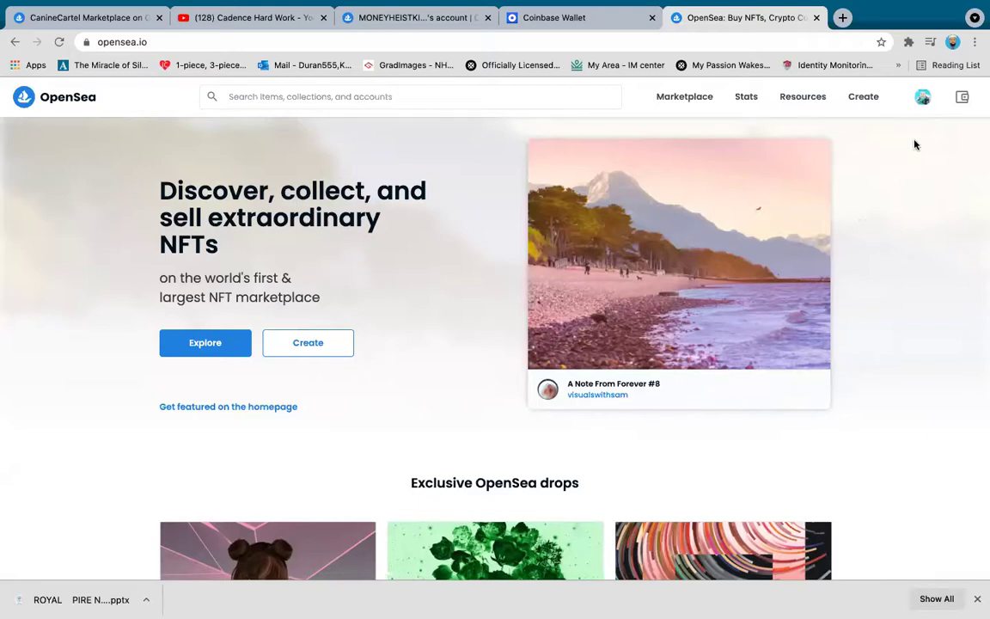
pyautogui.moveTo(922, 97)
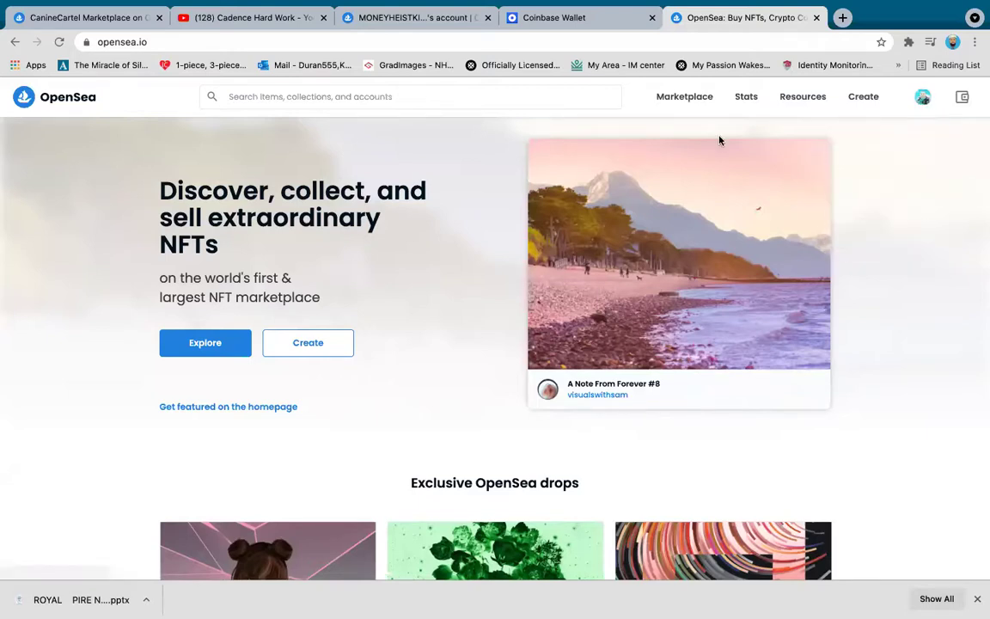
# Favorite the ZED RUN item Colombian Java from the marketplace and review its price history, offers and trading history.
pyautogui.click(676, 102)
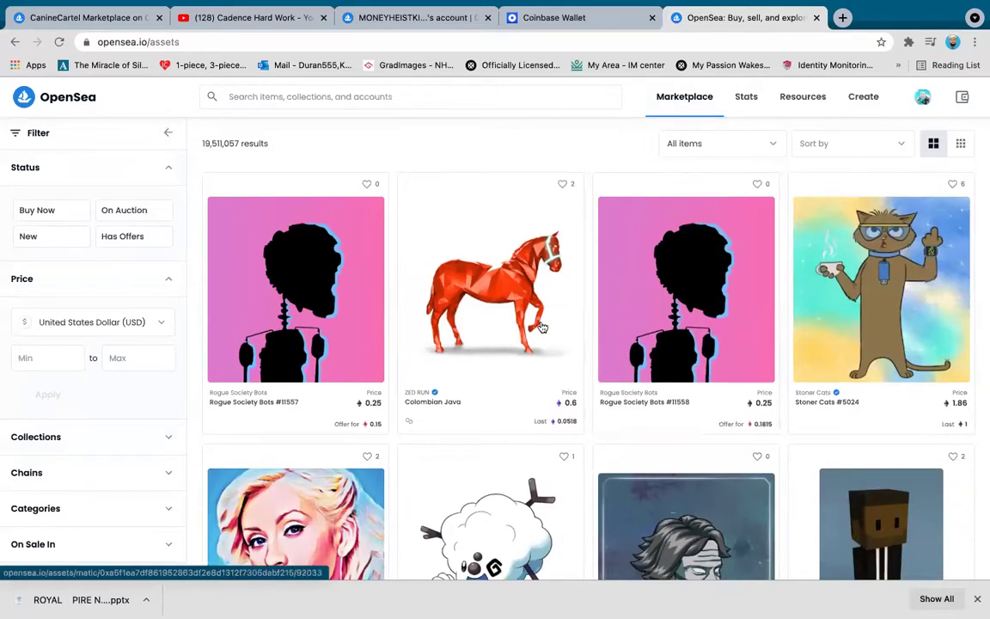
pyautogui.click(485, 288)
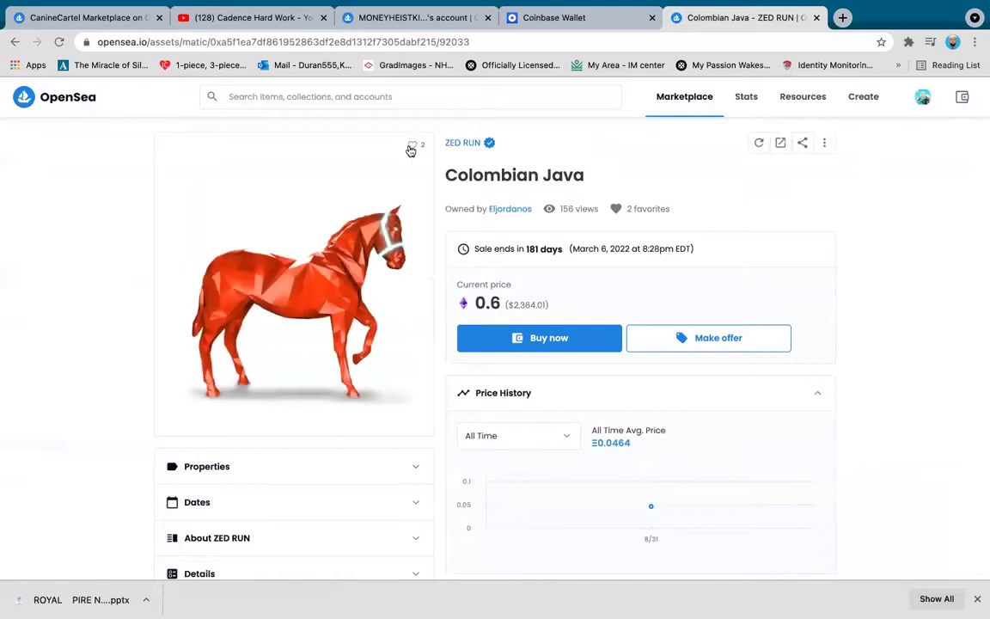
pyautogui.click(412, 145)
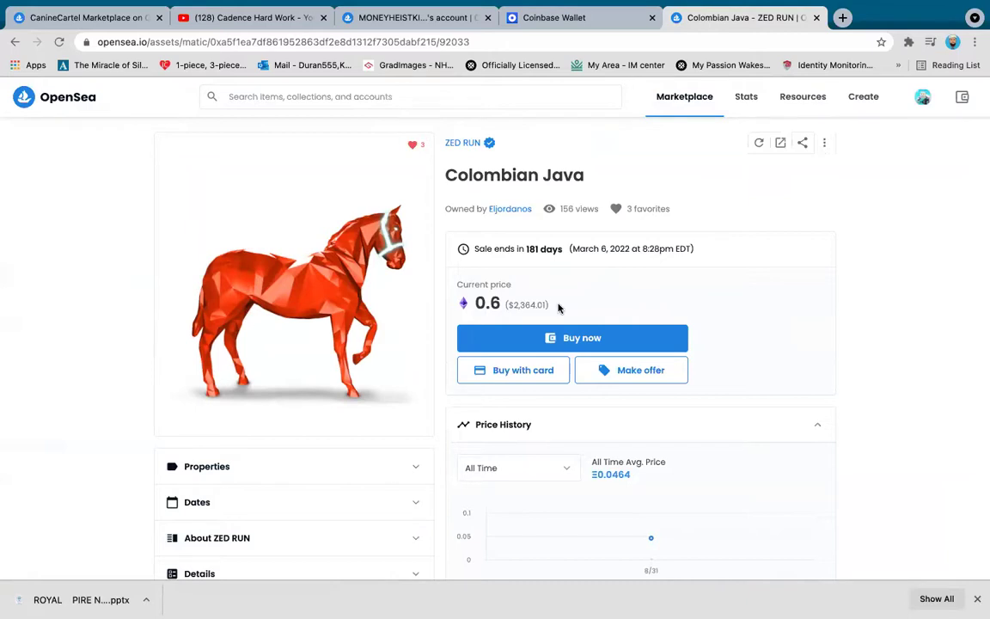
pyautogui.scroll(-6, 555, 347)
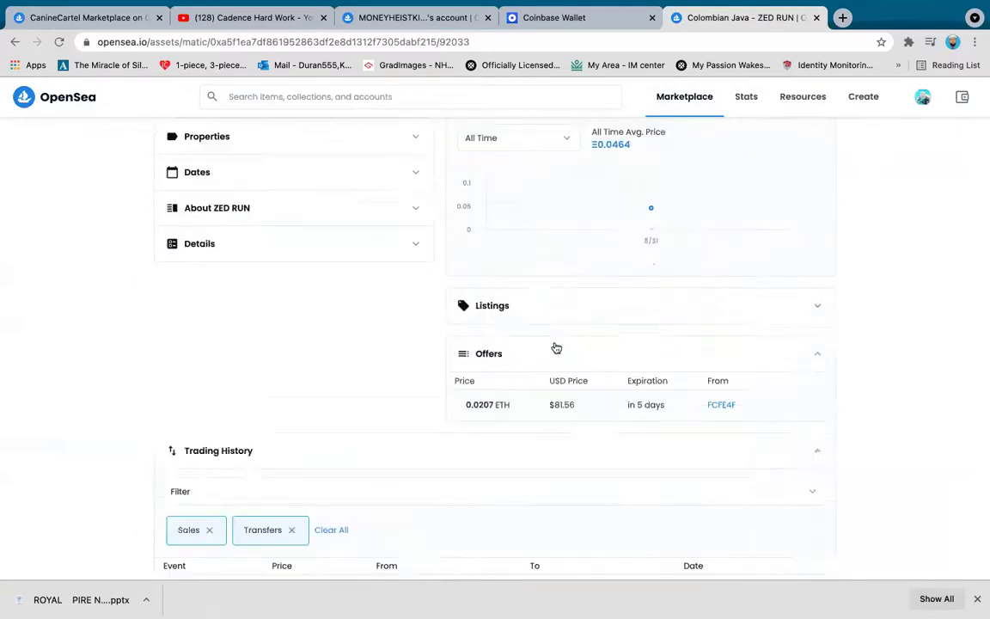
pyautogui.scroll(-4, 556, 347)
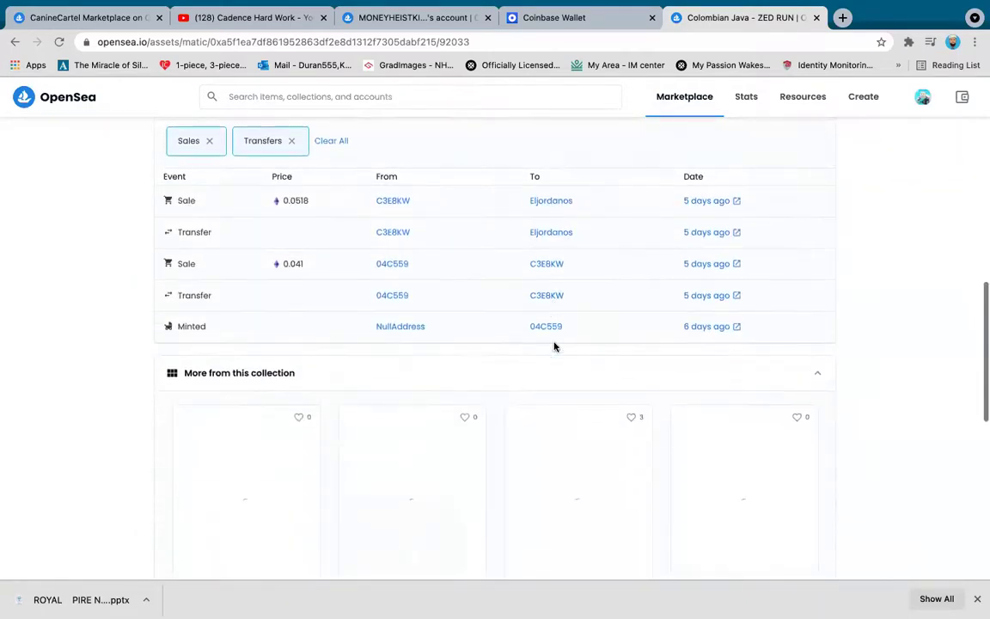
pyautogui.scroll(10, 555, 347)
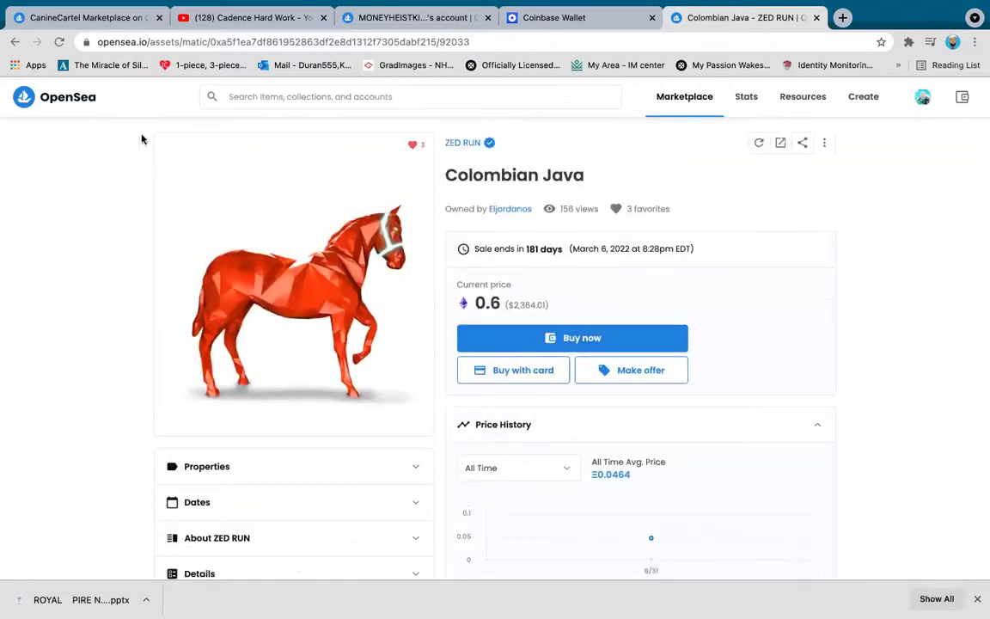
# Go back through the homepage to the marketplace and show only Buy Now items.
pyautogui.click(43, 95)
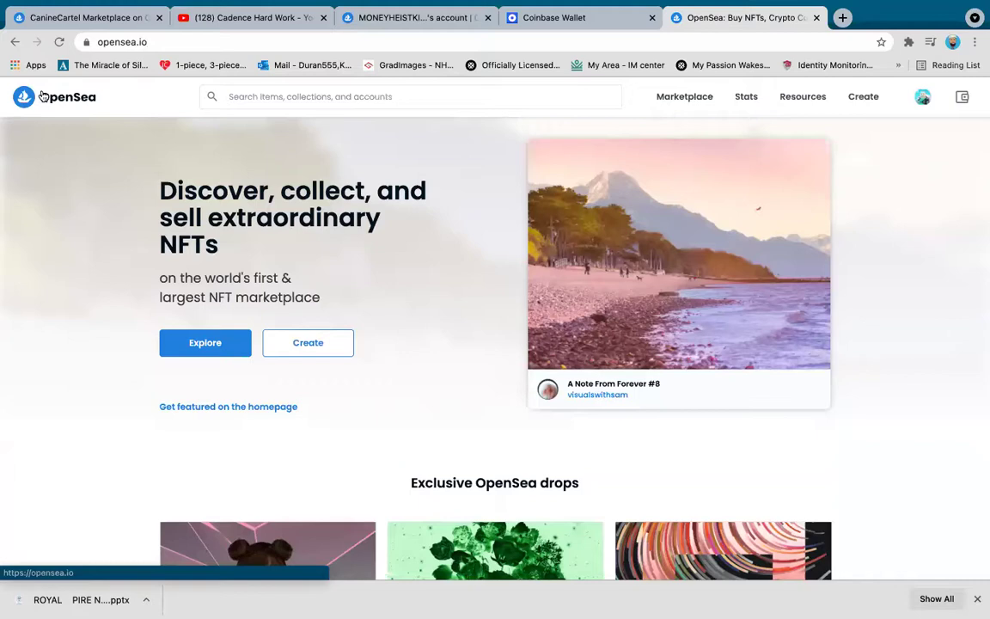
pyautogui.click(678, 100)
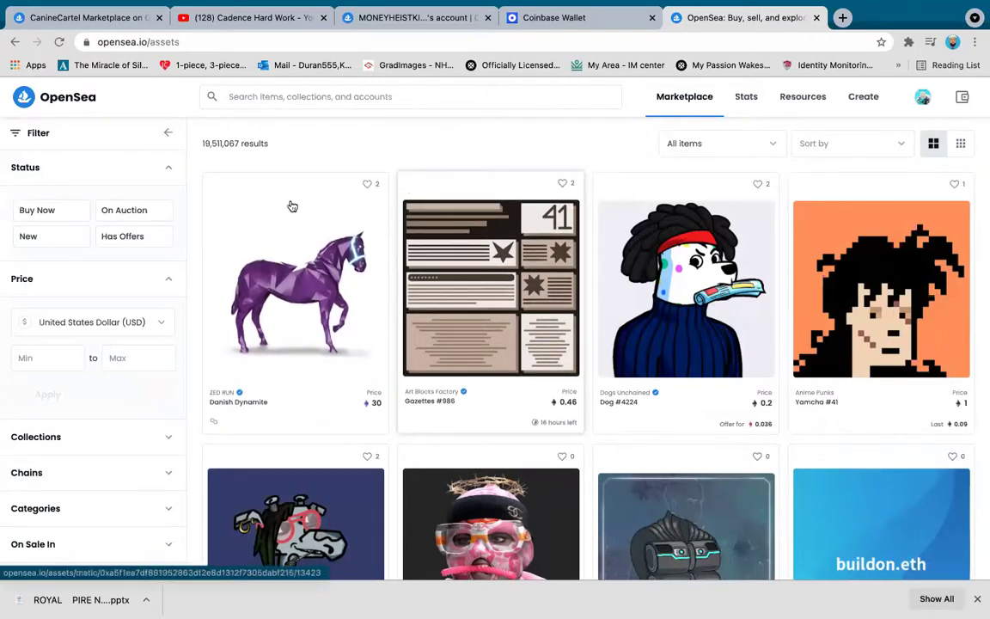
pyautogui.click(45, 208)
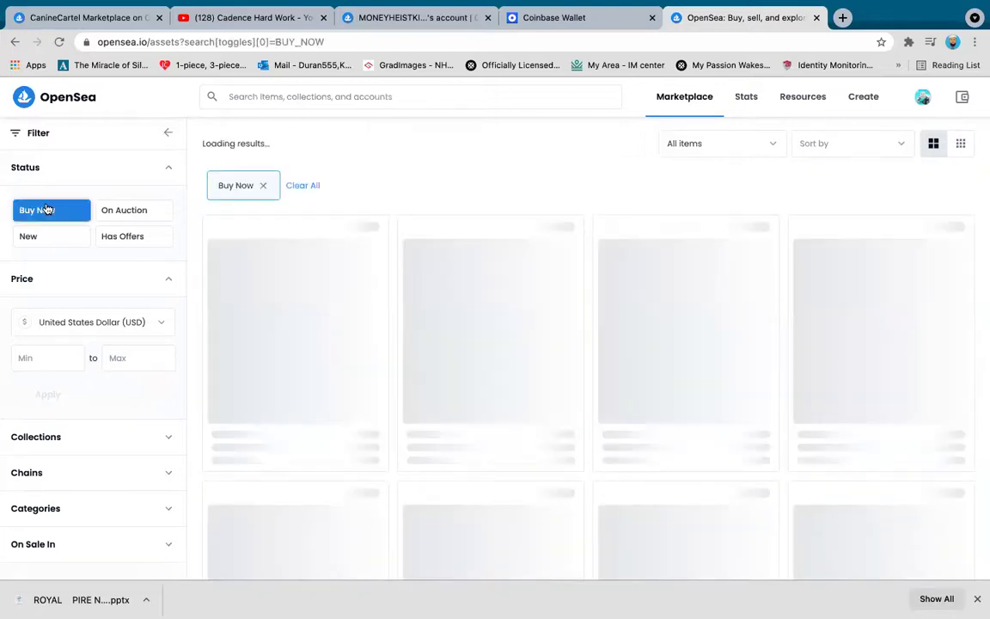
# Limit the marketplace results to prices from 10 to 100 United States Dollars.
pyautogui.click(54, 359)
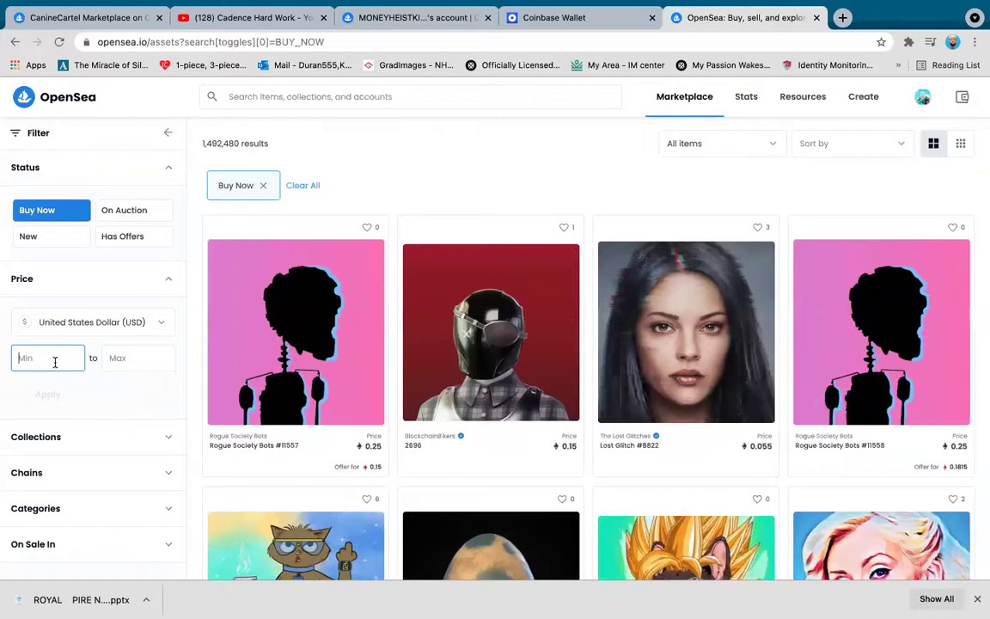
pyautogui.write('10')
pyautogui.click(120, 358)
pyautogui.write('100')
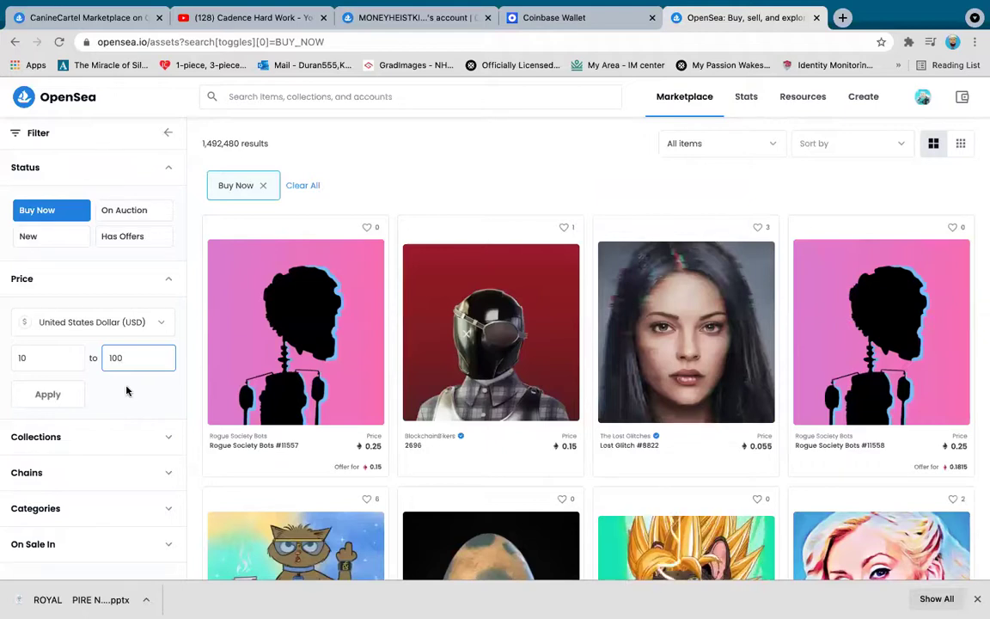
pyautogui.click(64, 361)
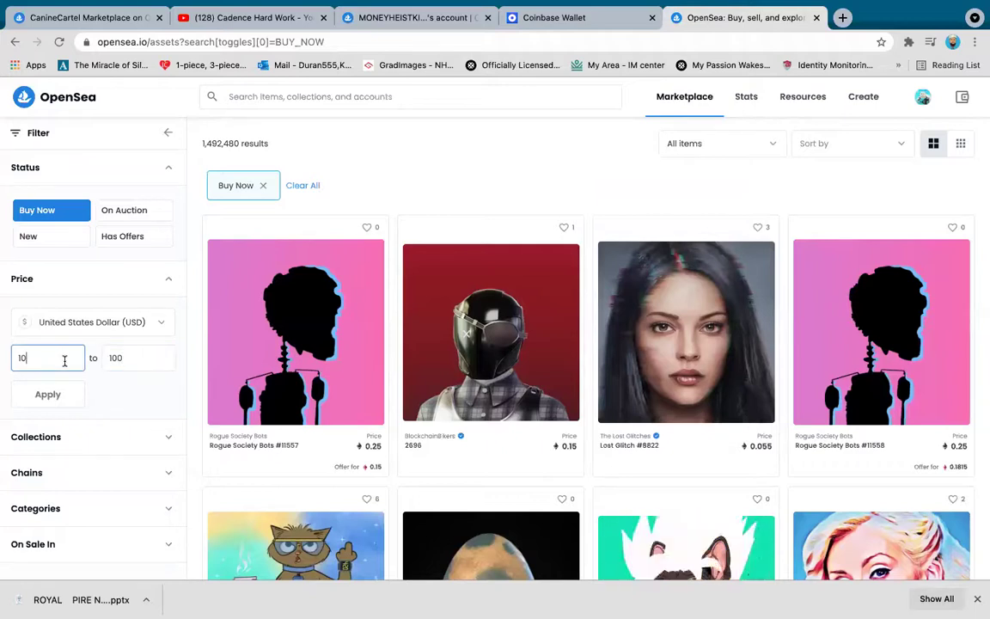
pyautogui.click(68, 401)
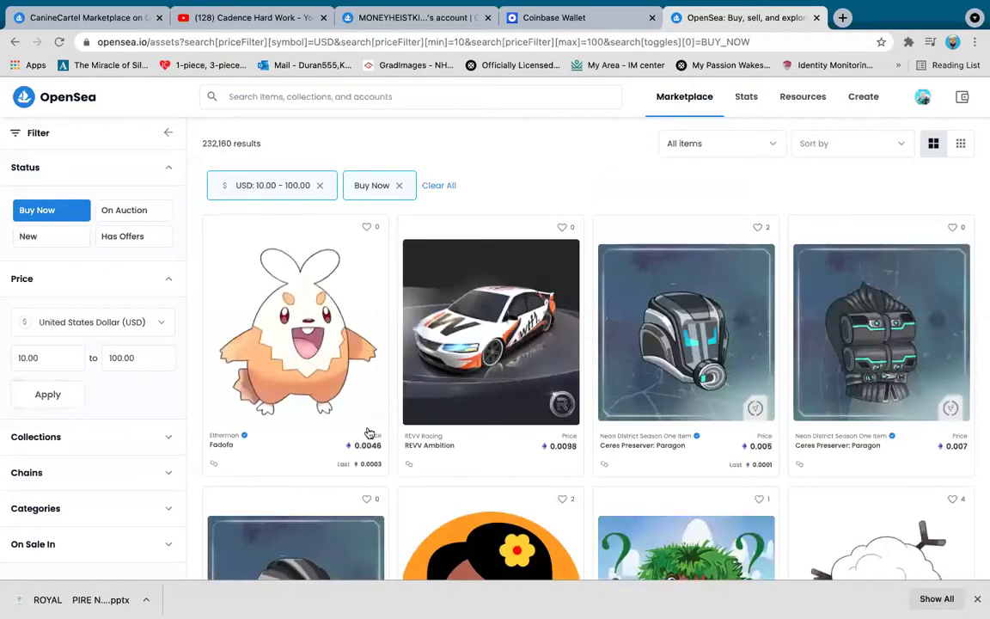
# Browse the filtered marketplace items, sort them by Recently Sold and look through the reordered listings.
pyautogui.scroll(-5, 675, 432)
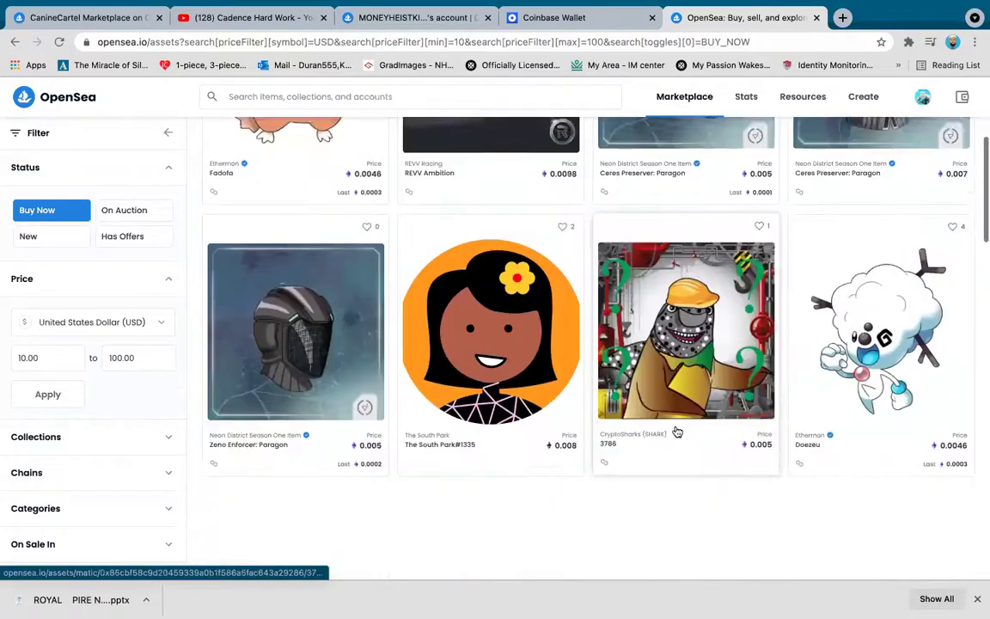
pyautogui.scroll(-3, 678, 431)
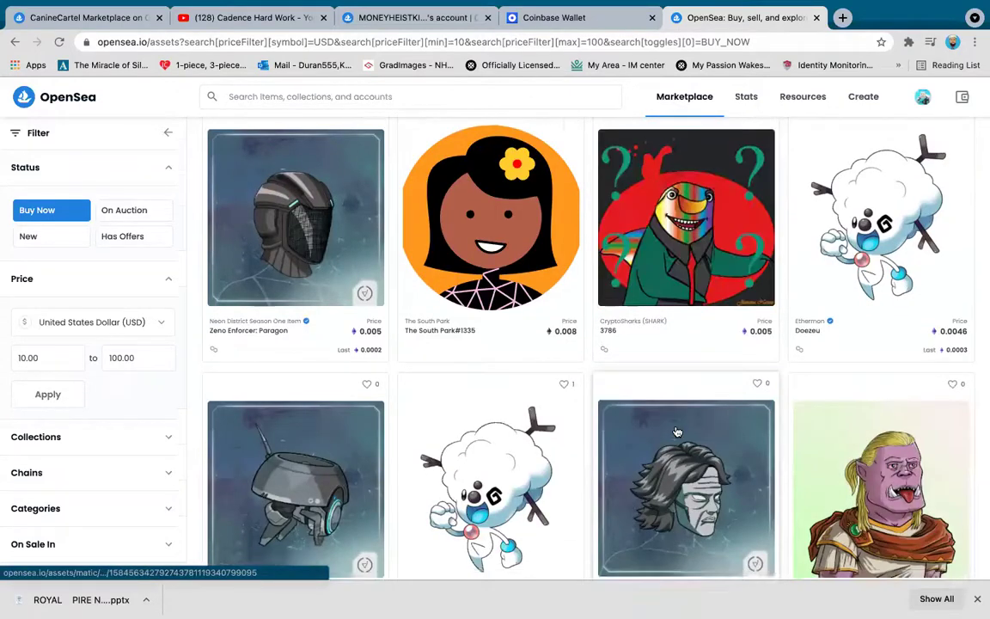
pyautogui.scroll(-2, 677, 431)
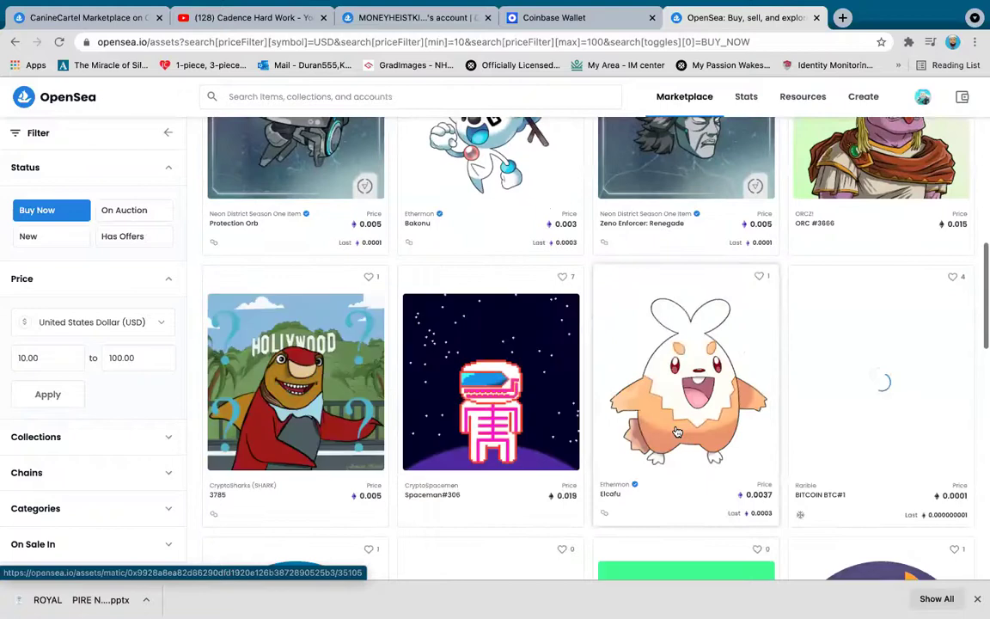
pyautogui.scroll(-6, 677, 431)
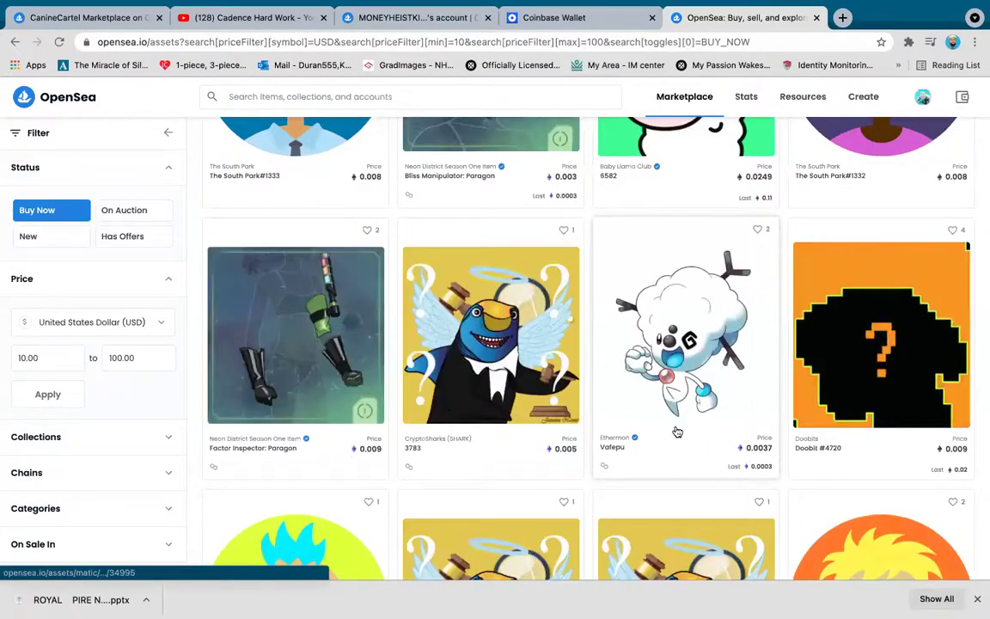
pyautogui.scroll(-5, 677, 431)
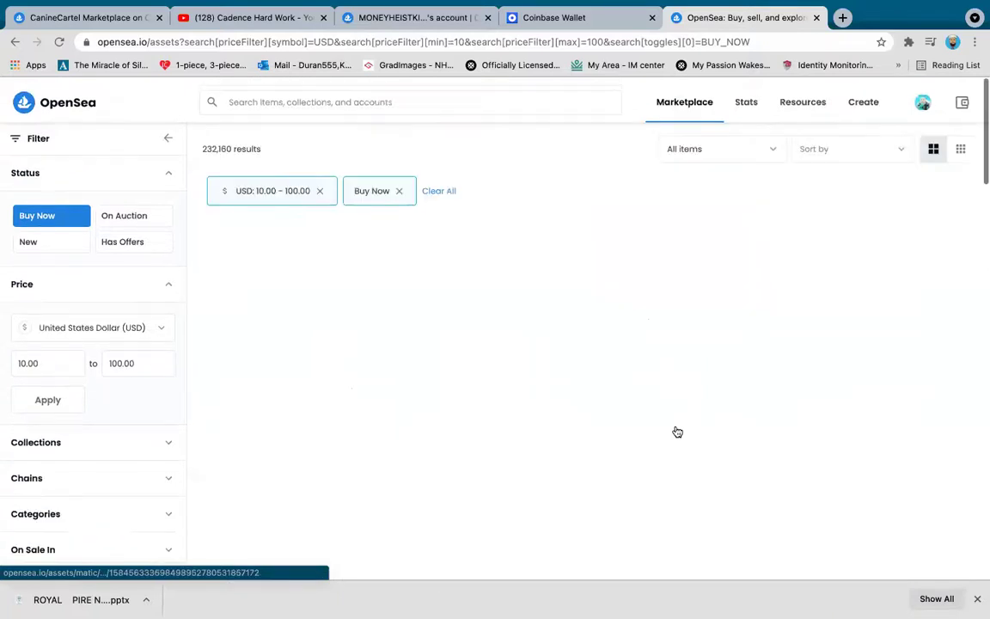
pyautogui.click(881, 152)
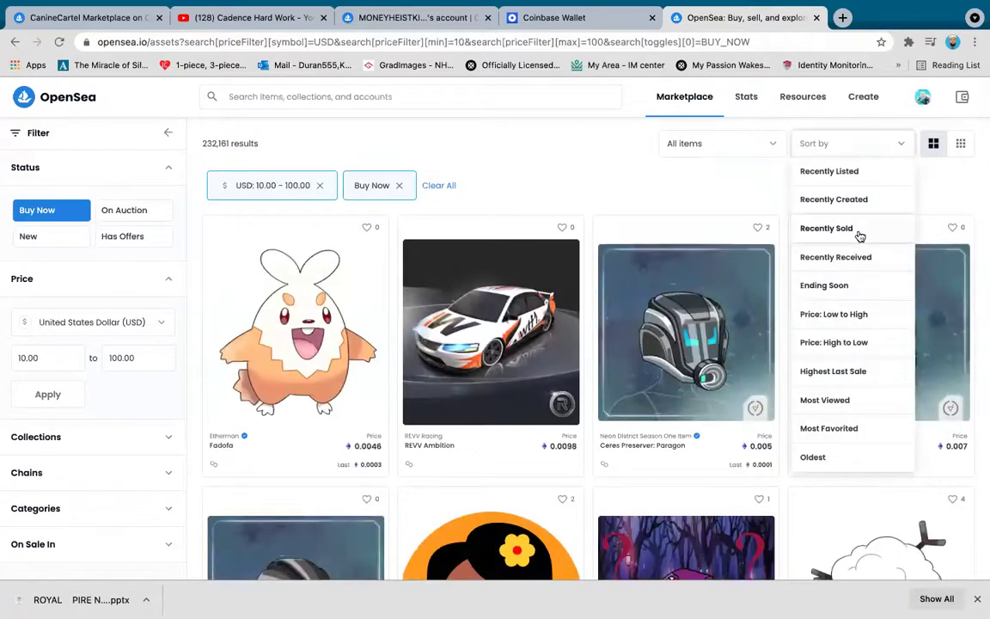
pyautogui.click(858, 230)
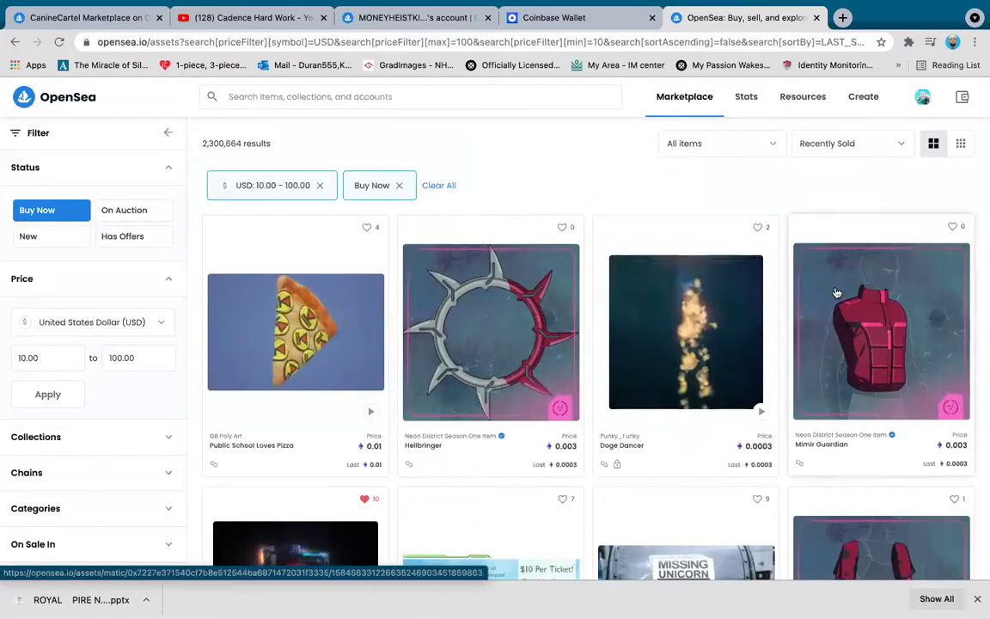
pyautogui.scroll(-2, 836, 293)
pyautogui.scroll(-3, 836, 293)
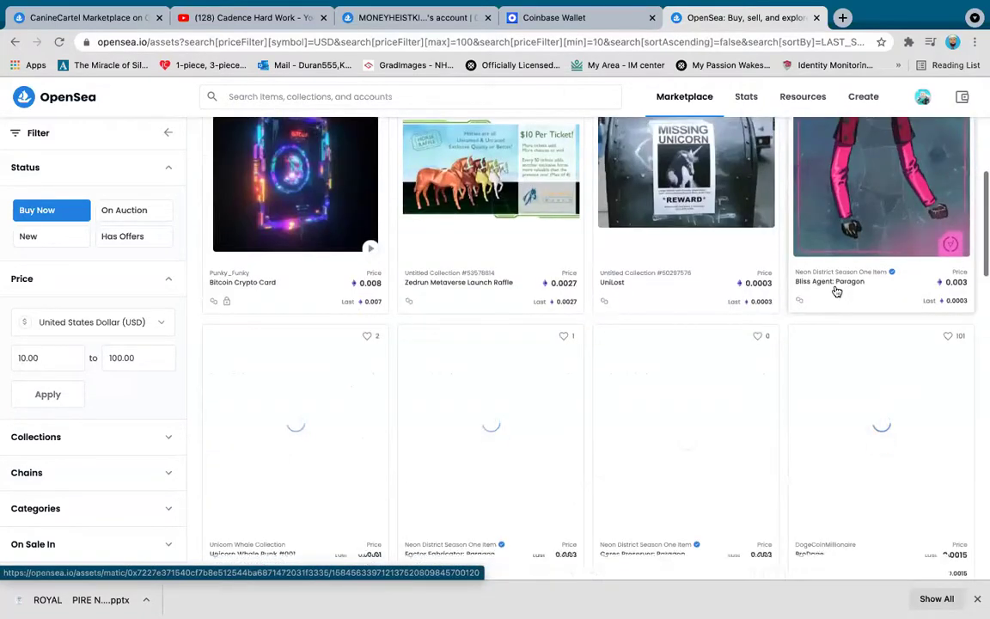
# Open the Bitcoin Crypto Card item from the recently sold marketplace results and look over its page.
pyautogui.scroll(-2, 836, 292)
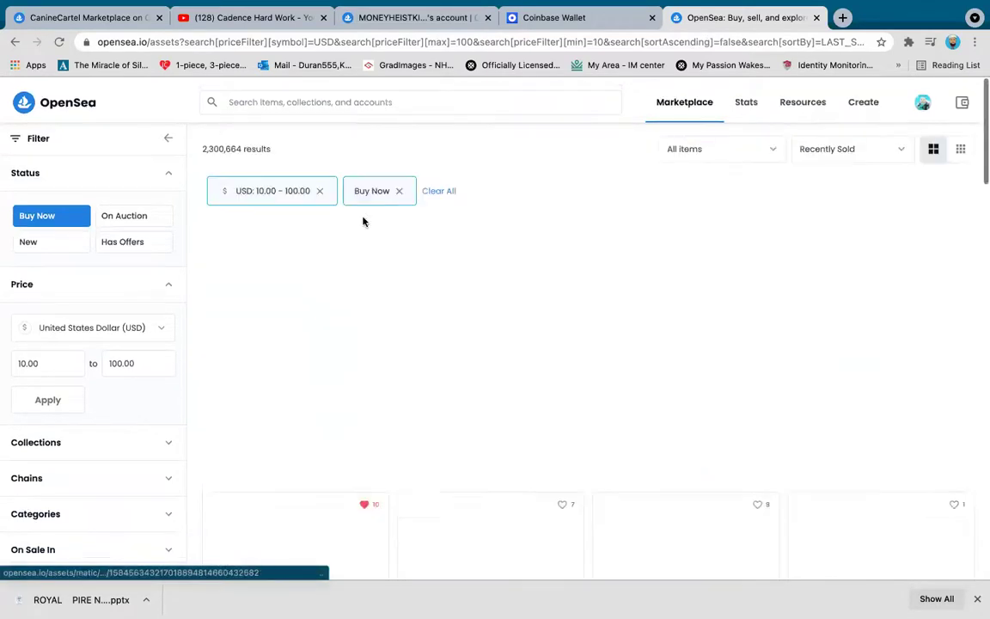
pyautogui.click(345, 514)
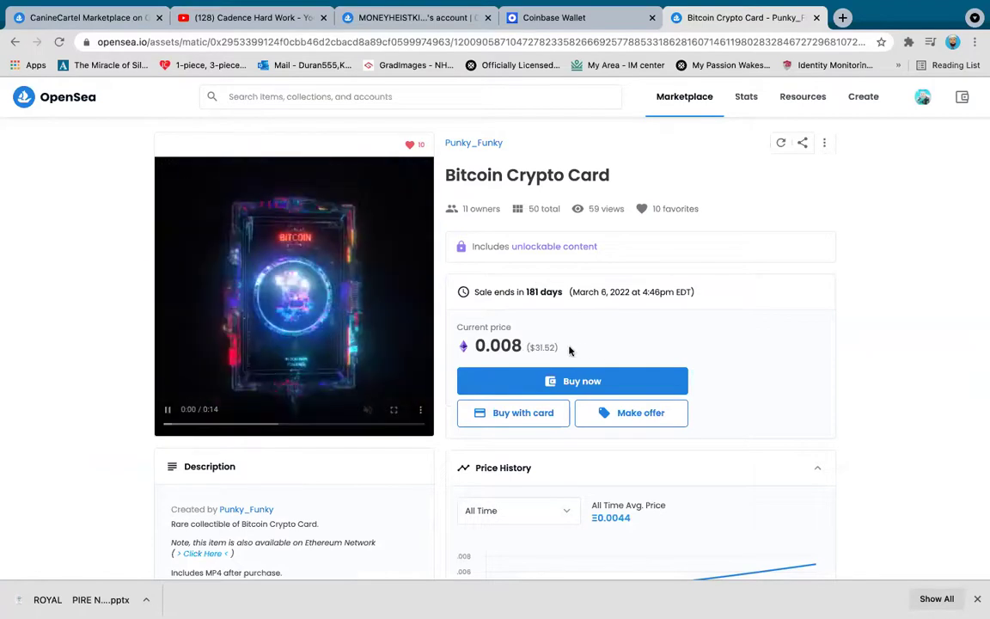
pyautogui.scroll(-2, 604, 348)
pyautogui.scroll(3, 604, 347)
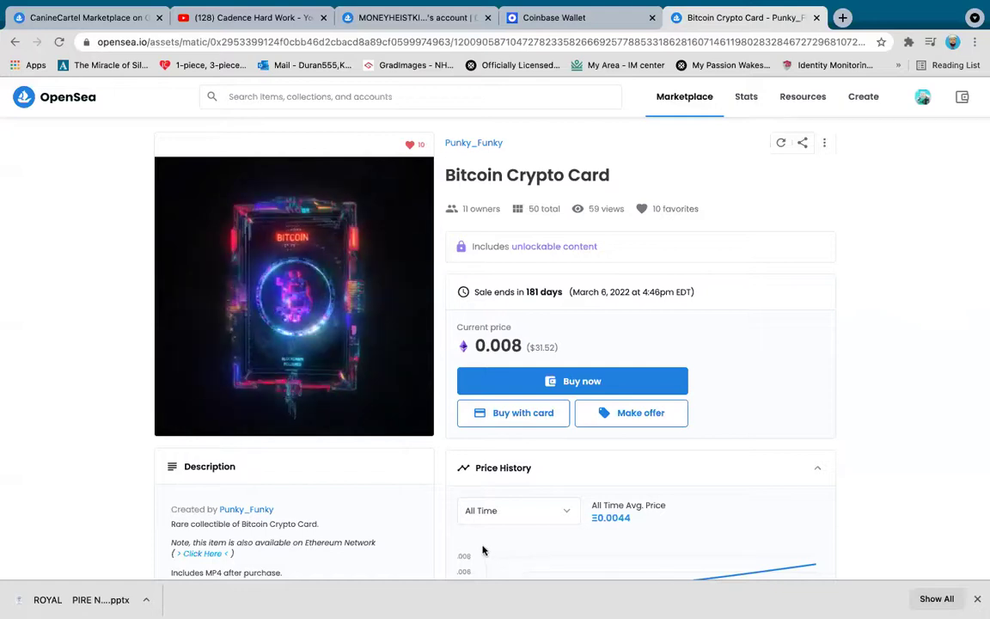
# Circle the Bitcoin Crypto Card's title, owners, total, views, favorites and dollar price with freehand annotations and clear the markings.
pyautogui.moveTo(367, 183)
pyautogui.mouseDown()
pyautogui.moveTo(265, 466)
pyautogui.moveTo(393, 344)
pyautogui.moveTo(326, 185)
pyautogui.mouseUp()
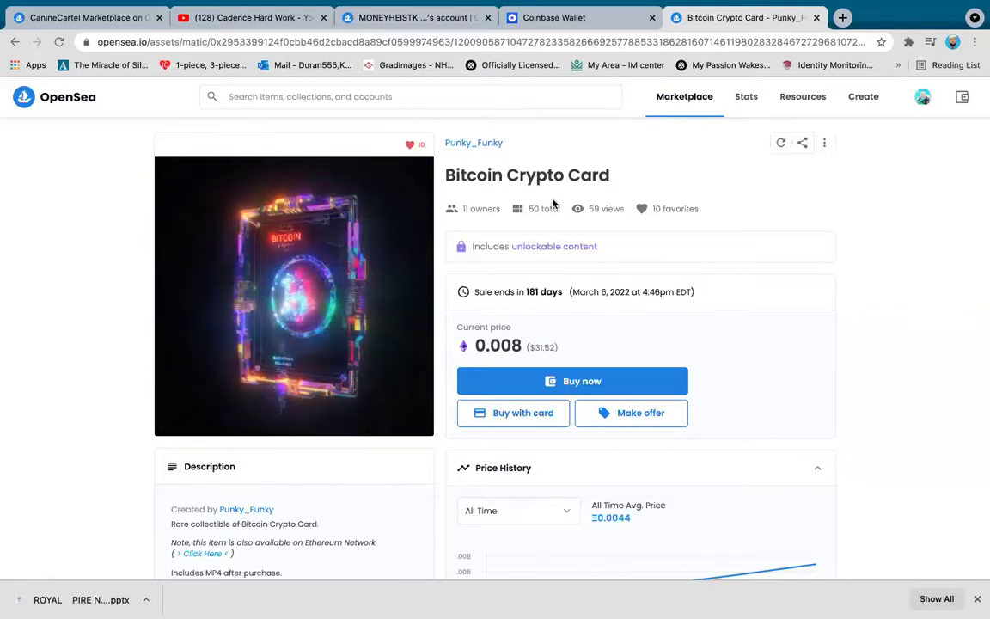
pyautogui.moveTo(494, 153)
pyautogui.mouseDown()
pyautogui.moveTo(601, 188)
pyautogui.moveTo(612, 151)
pyautogui.moveTo(509, 144)
pyautogui.mouseUp()
pyautogui.moveTo(432, 196)
pyautogui.mouseDown()
pyautogui.moveTo(472, 218)
pyautogui.moveTo(490, 184)
pyautogui.mouseUp()
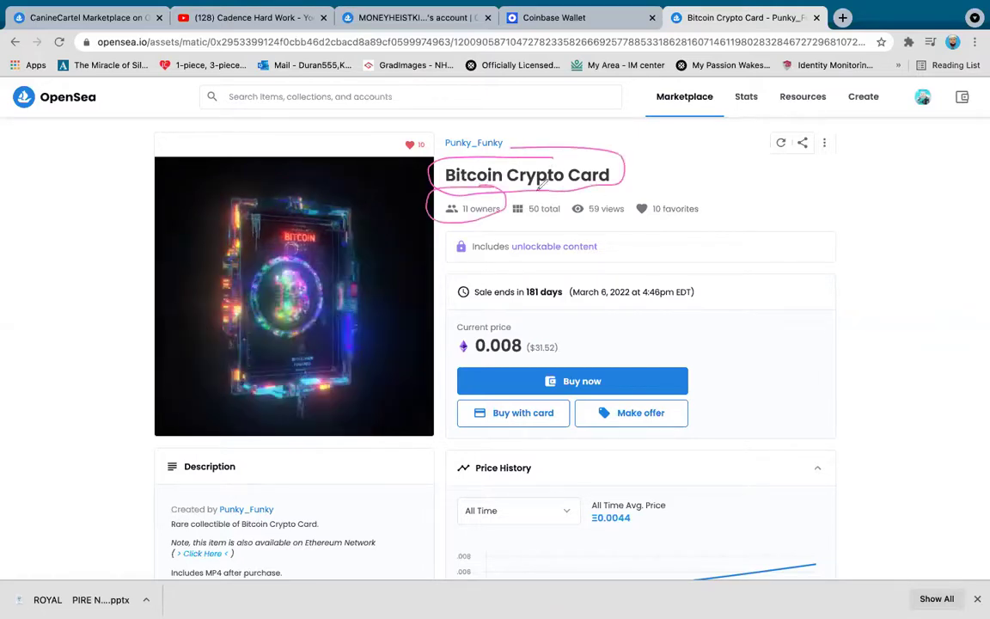
pyautogui.moveTo(546, 223); pyautogui.dragTo(514, 200)
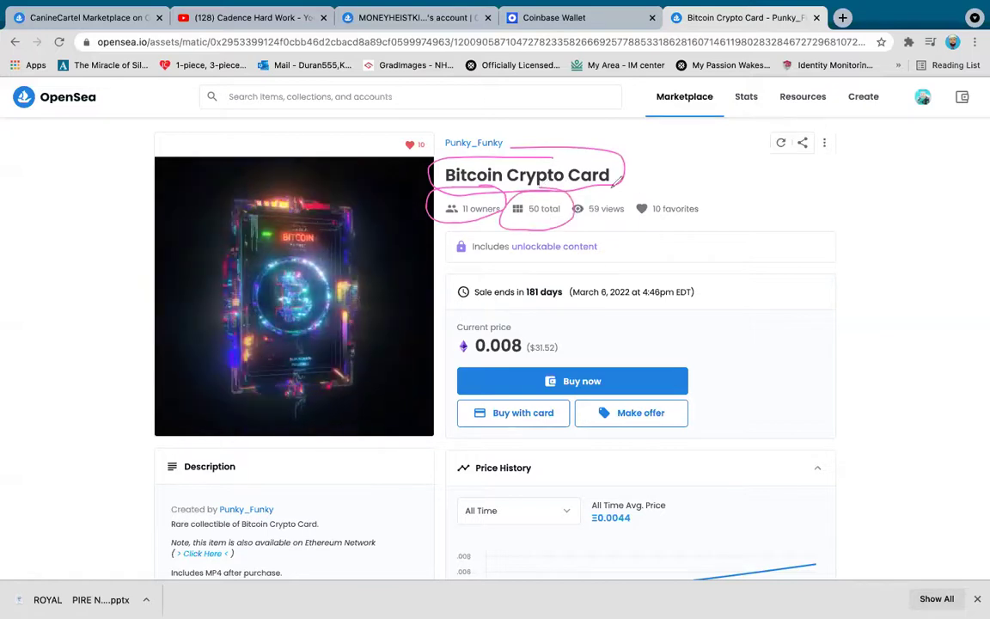
pyautogui.moveTo(593, 199); pyautogui.dragTo(670, 192)
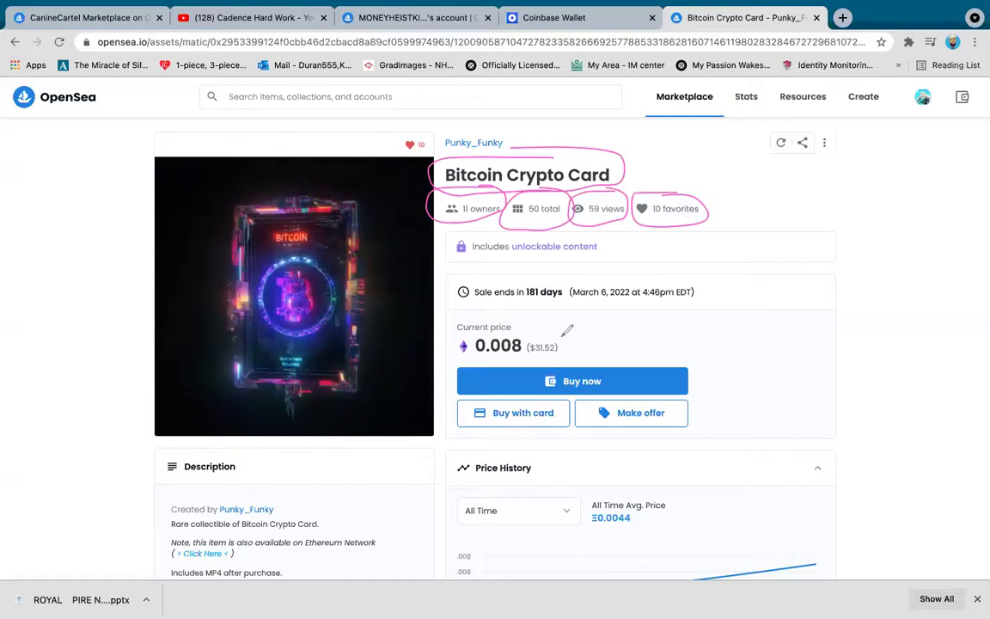
pyautogui.moveTo(567, 338); pyautogui.dragTo(561, 329)
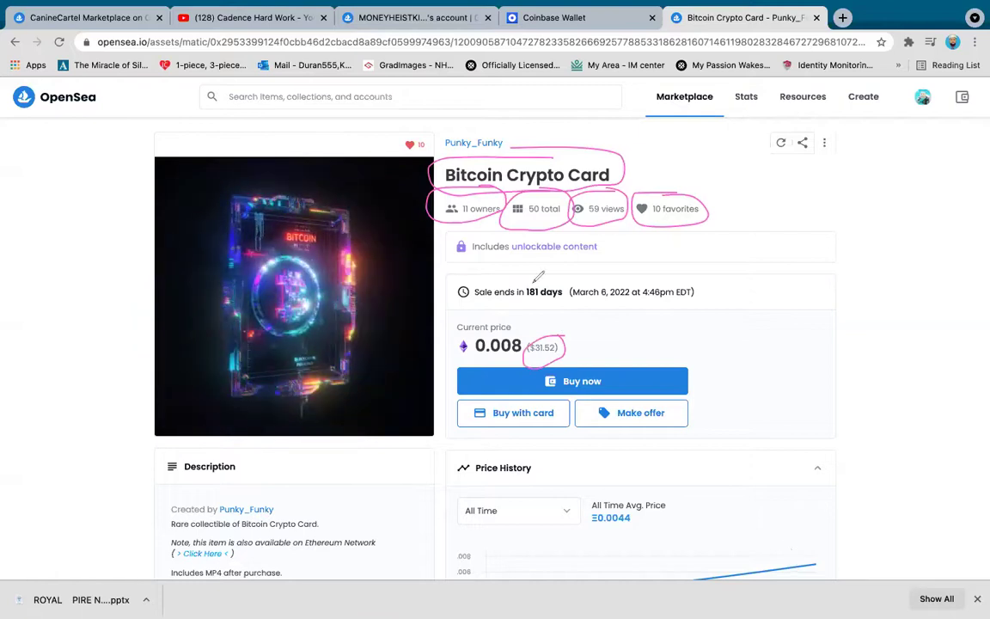
pyautogui.press('Escape')
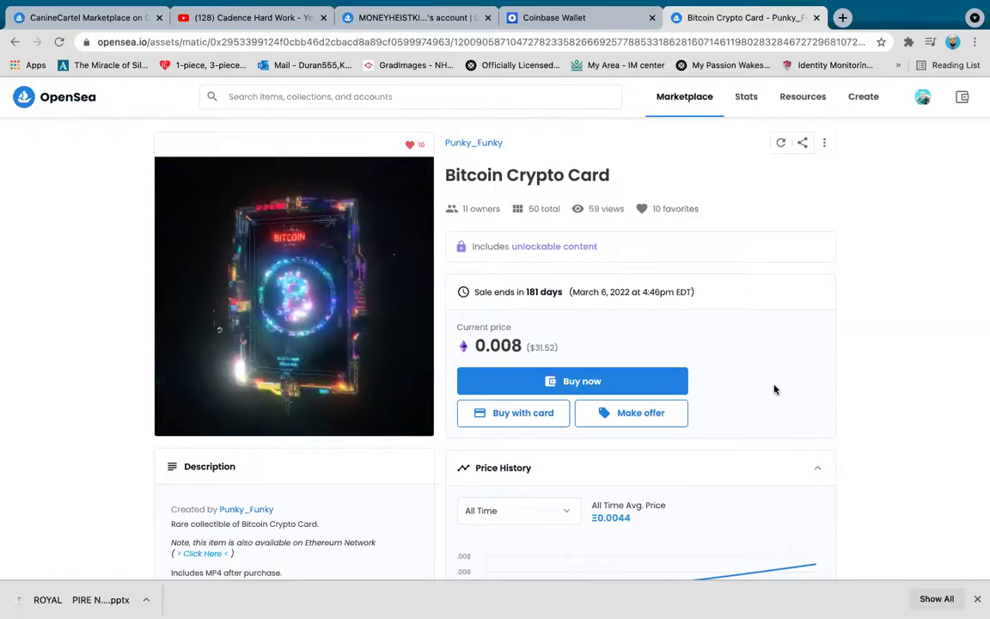
# Review the Bitcoin Crypto Card's price history, listings, offers and past sales and transfers in its trading history.
pyautogui.scroll(-2, 773, 389)
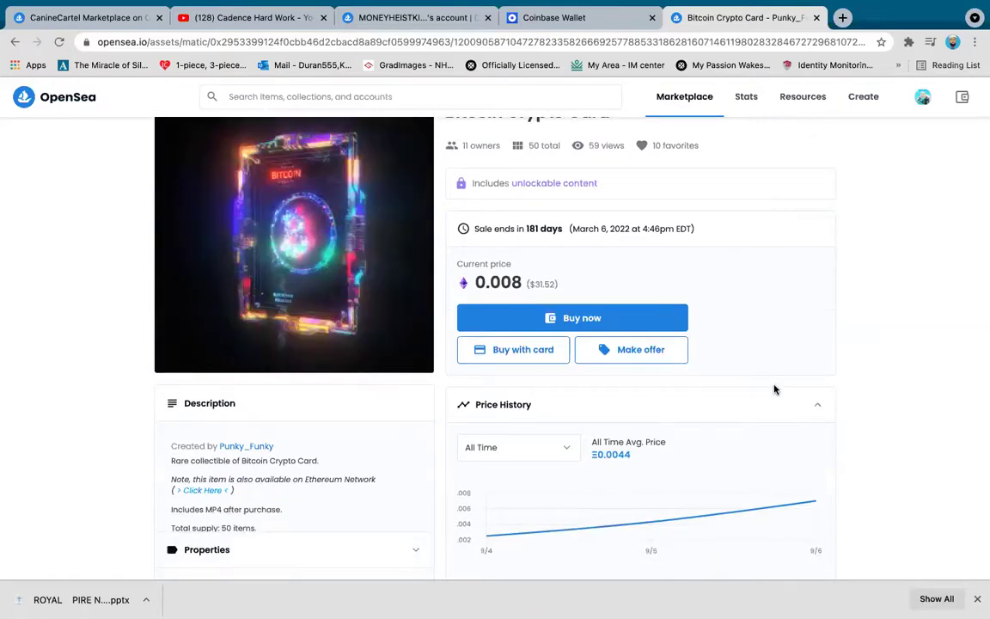
pyautogui.scroll(-3, 773, 389)
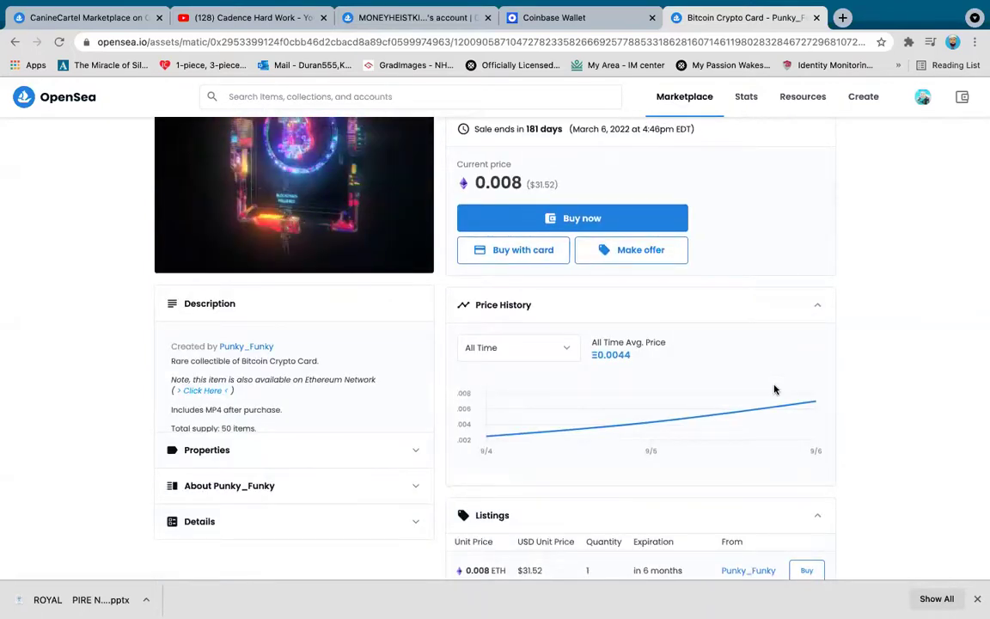
pyautogui.scroll(-3, 773, 390)
pyautogui.scroll(-4, 773, 389)
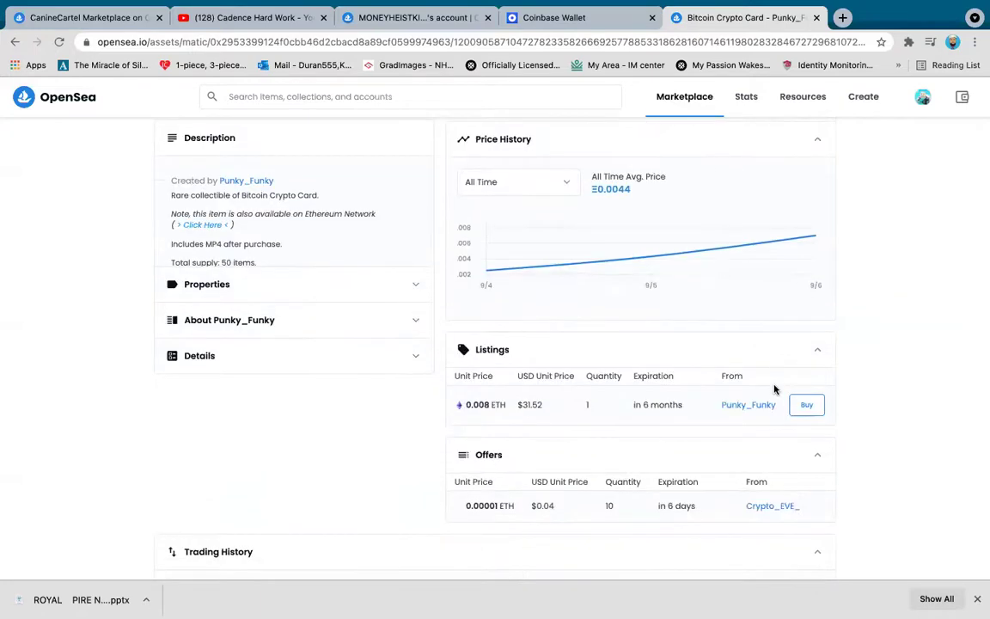
pyautogui.scroll(-5, 673, 343)
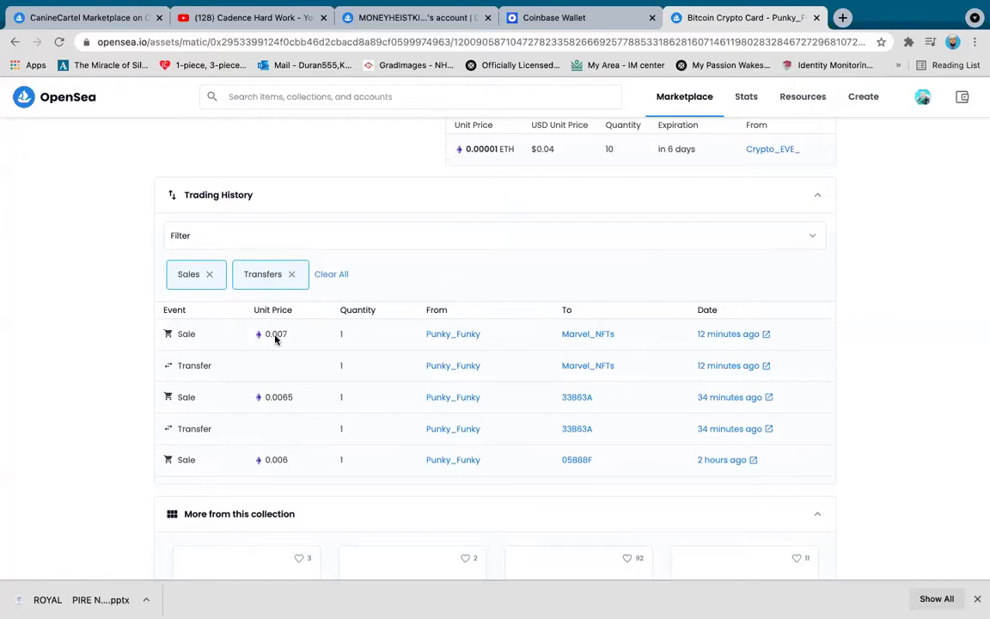
pyautogui.scroll(-5, 583, 360)
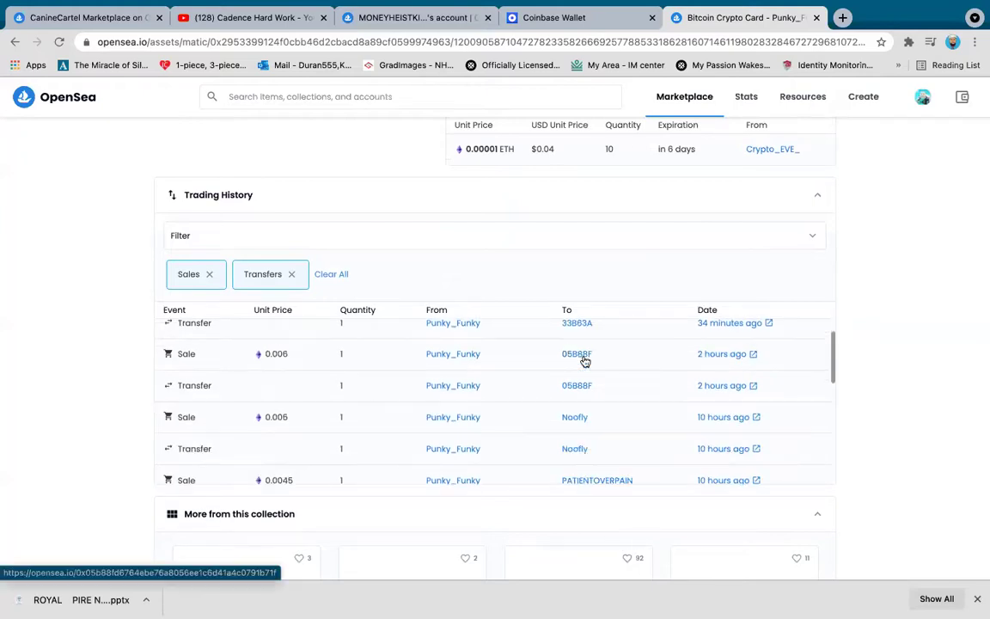
pyautogui.scroll(-5, 583, 361)
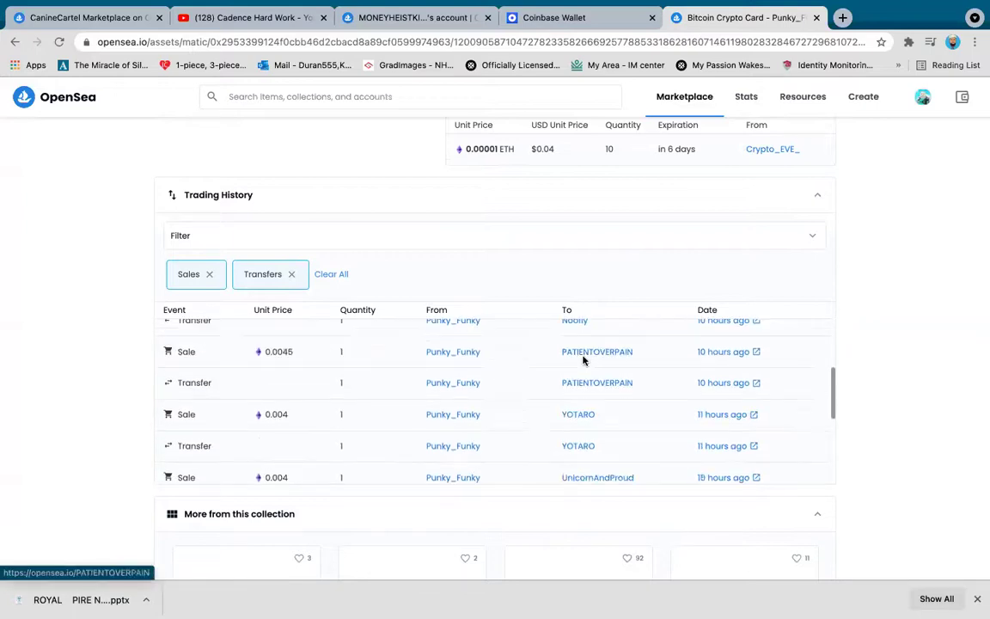
pyautogui.scroll(10, 583, 361)
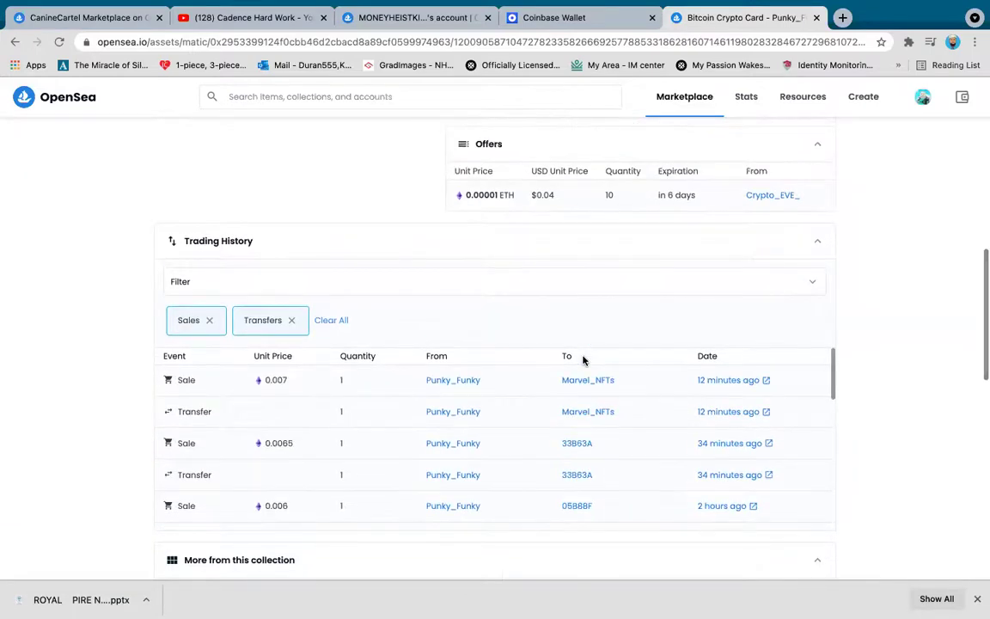
pyautogui.scroll(10, 590, 266)
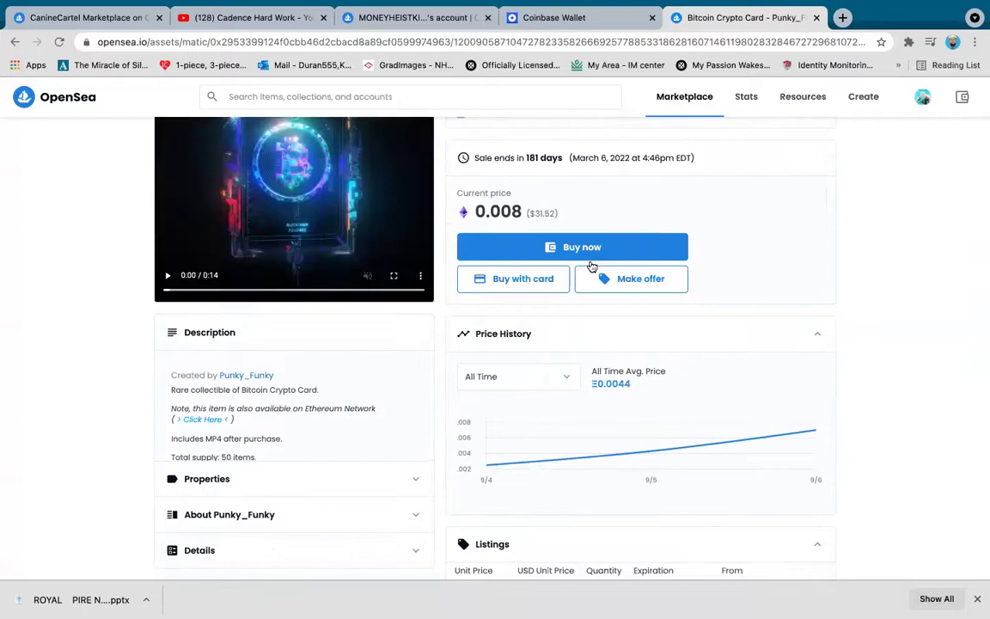
pyautogui.scroll(3, 380, 272)
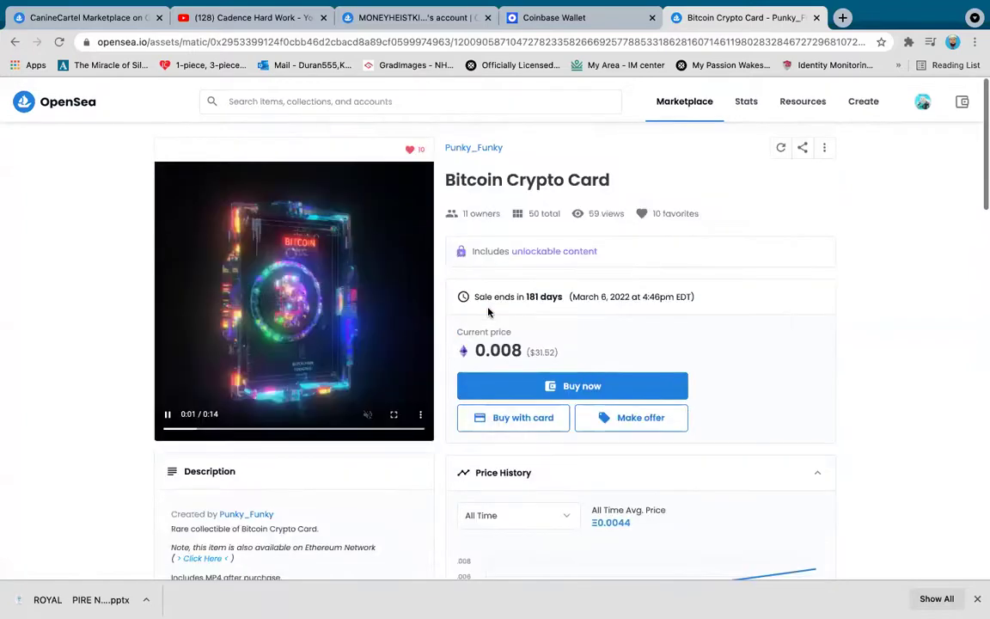
# Start buying the Bitcoin Crypto Card to review the collection's creation date, item count and sales, and close the review without purchasing.
pyautogui.click(519, 388)
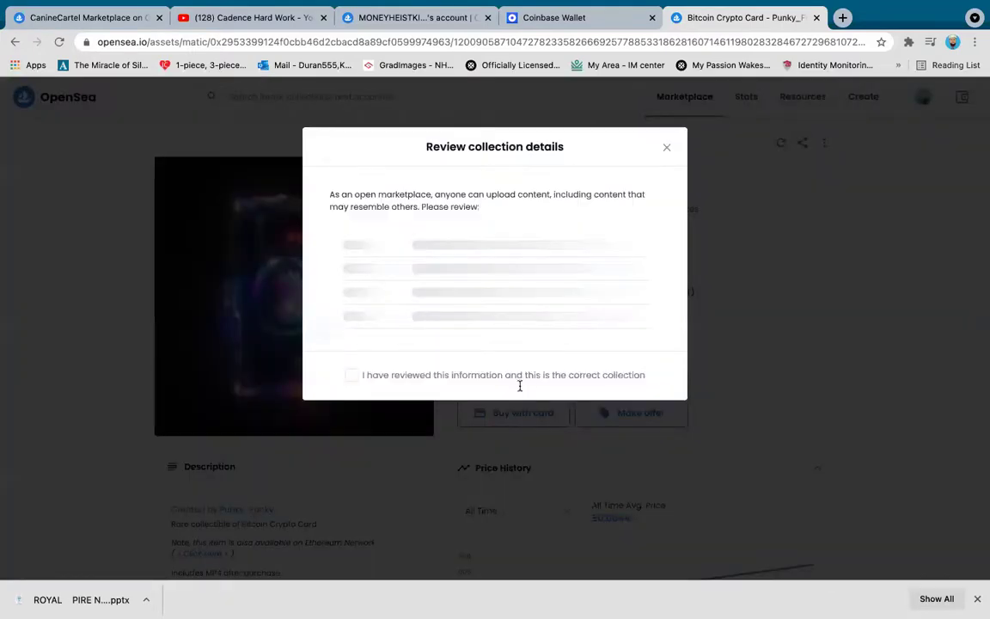
pyautogui.moveTo(423, 335); pyautogui.dragTo(528, 335)
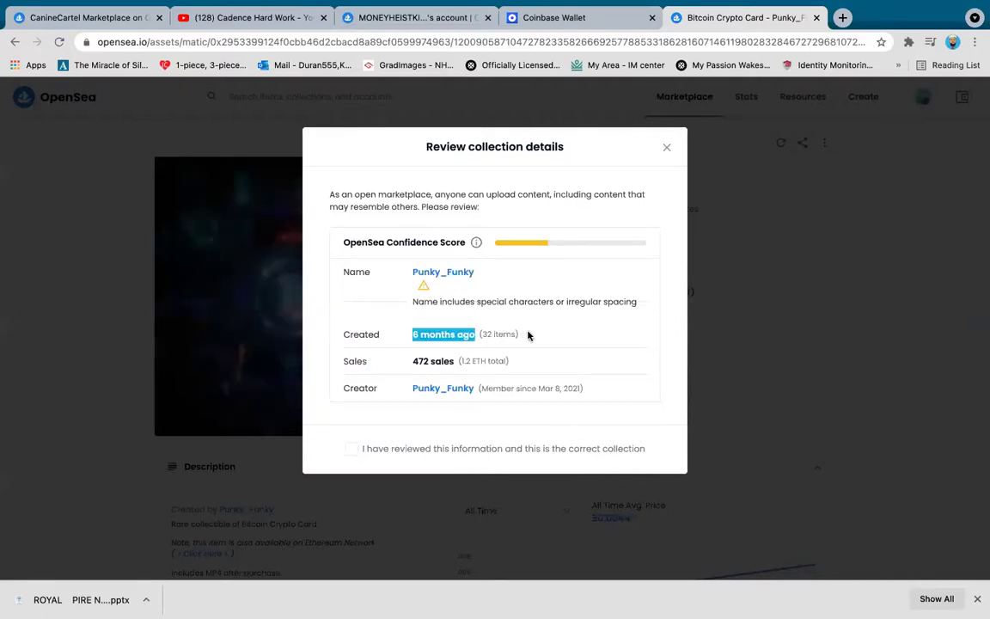
pyautogui.click(519, 336)
pyautogui.doubleClick(487, 333)
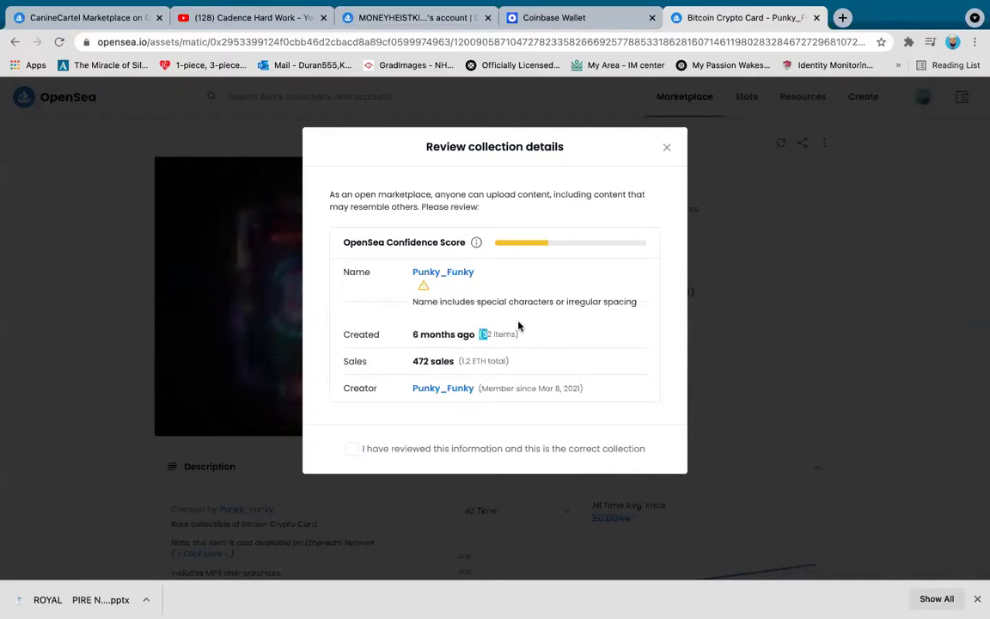
pyautogui.click(362, 375)
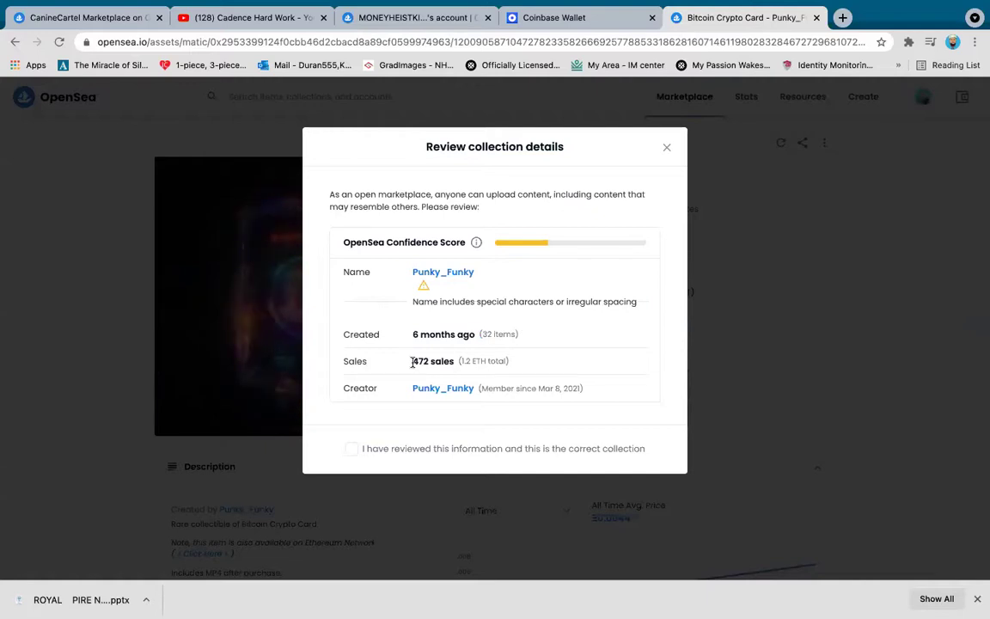
pyautogui.moveTo(496, 362); pyautogui.dragTo(411, 362)
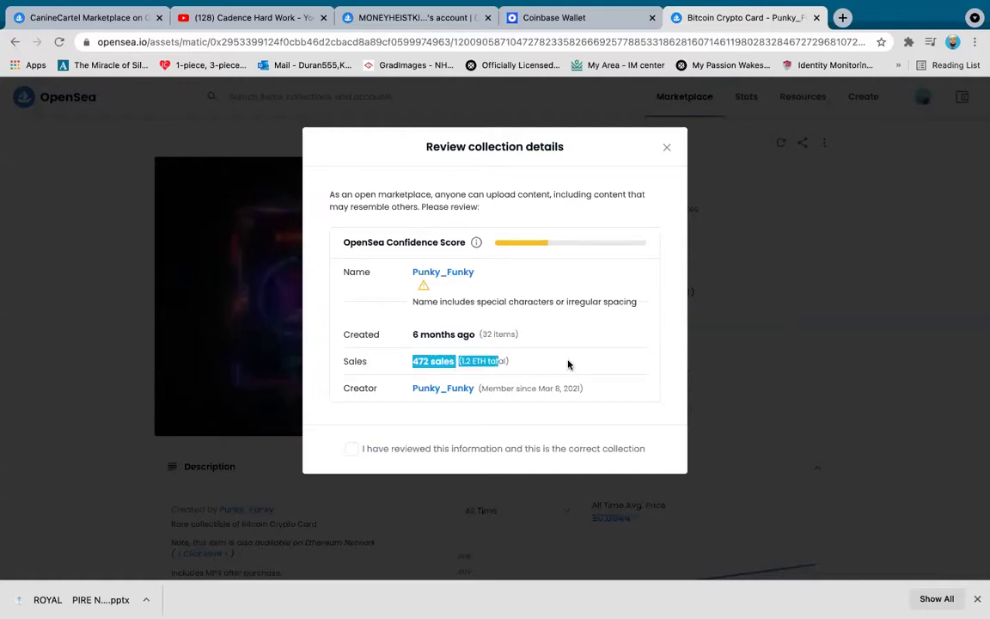
pyautogui.click(540, 292)
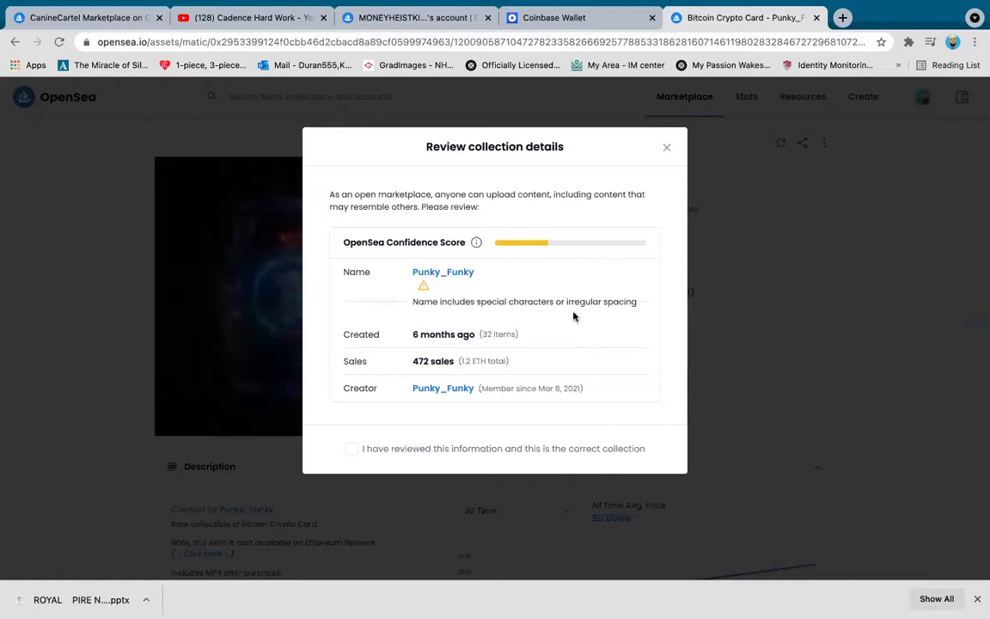
pyautogui.click(667, 150)
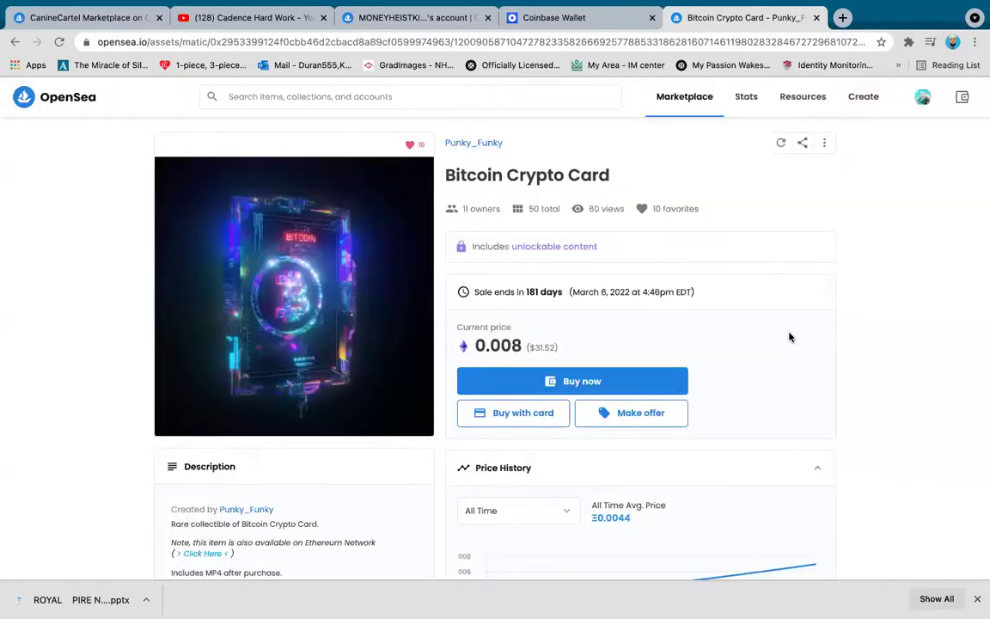
# Glance over the Bitcoin Crypto Card's price history and return through the homepage to the unfiltered marketplace.
pyautogui.scroll(-1, 789, 337)
pyautogui.scroll(-2, 789, 337)
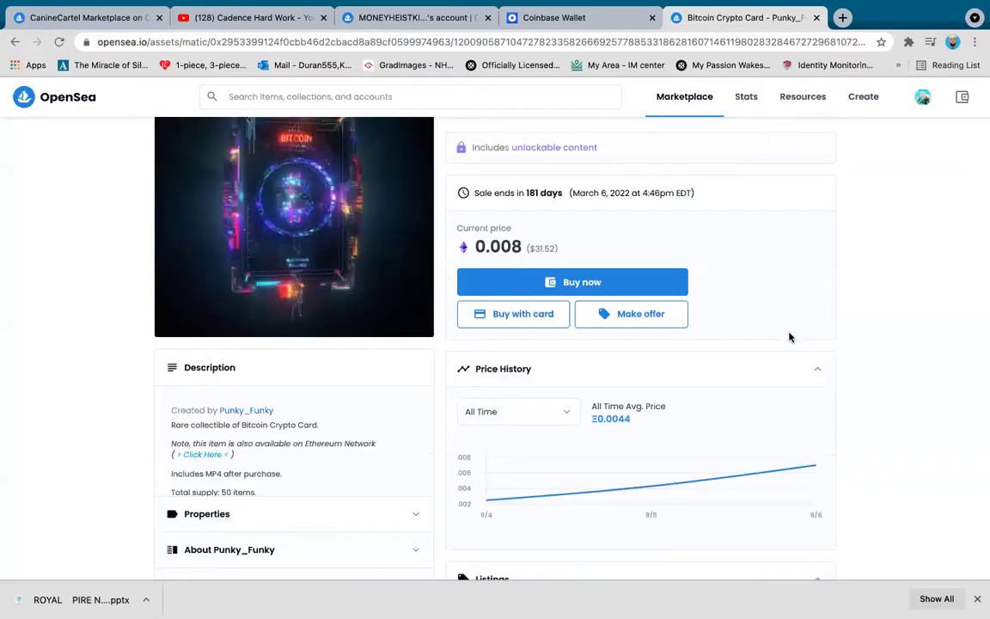
pyautogui.scroll(1, 789, 337)
pyautogui.scroll(3, 789, 337)
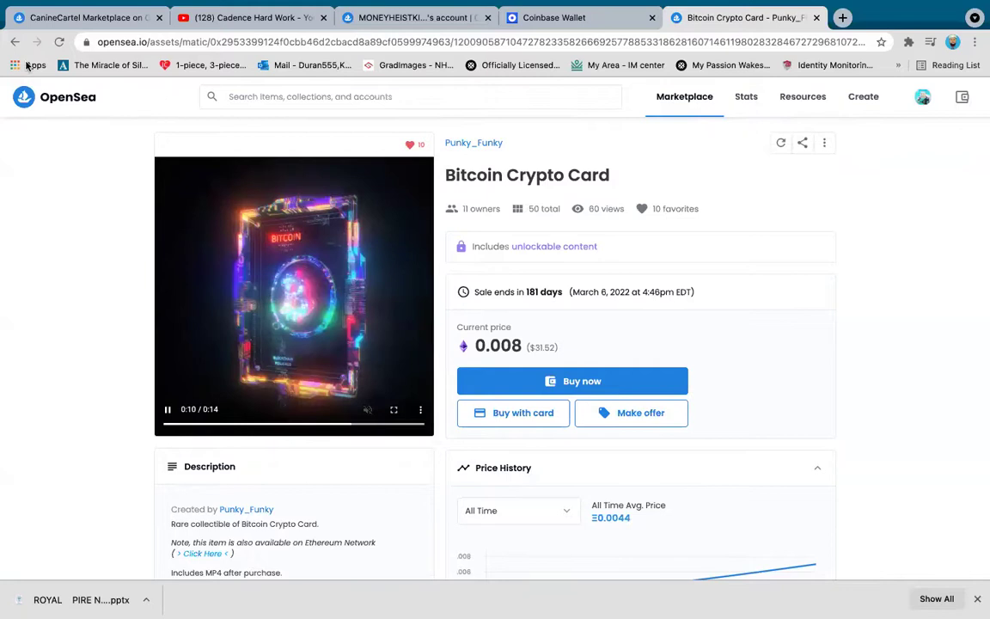
pyautogui.click(79, 94)
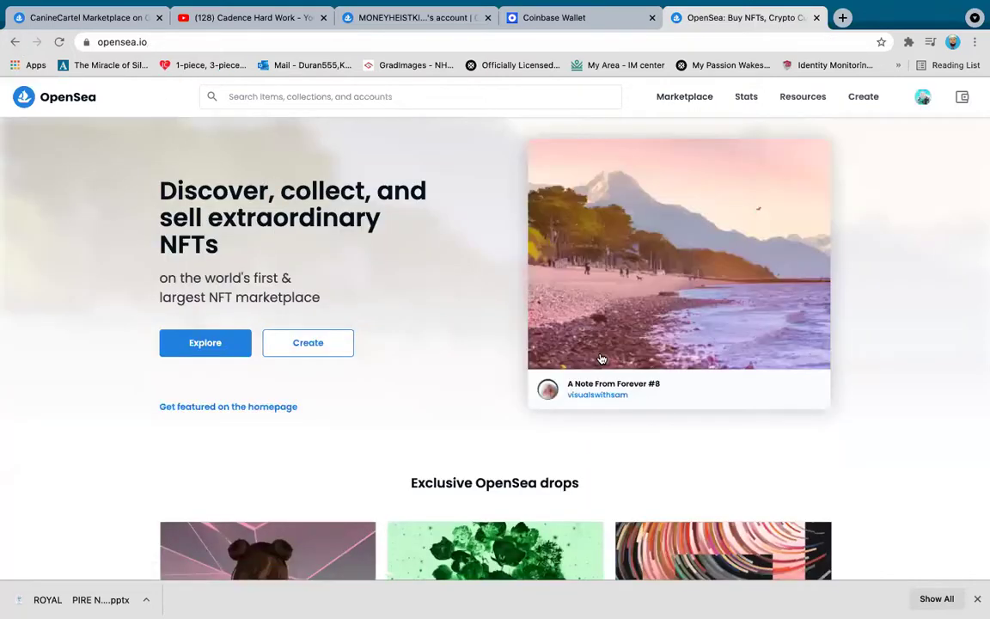
pyautogui.click(696, 104)
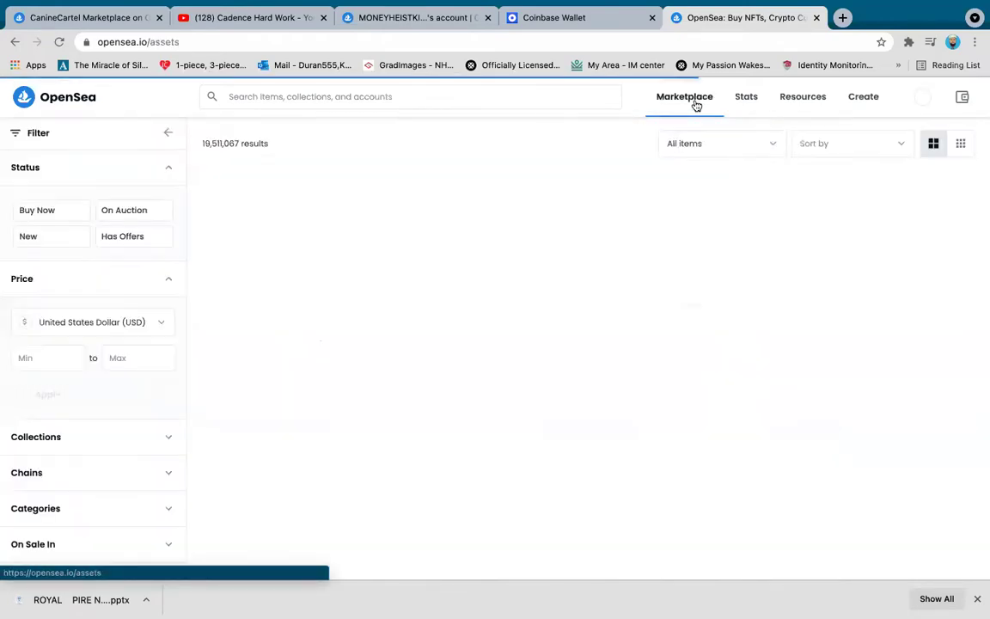
pyautogui.moveTo(696, 104)
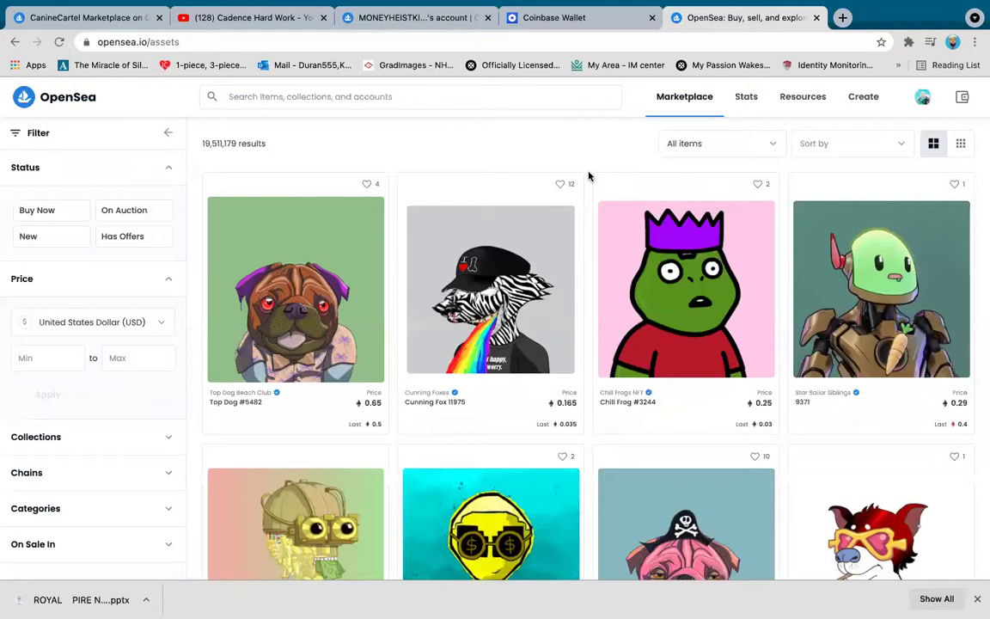
# Open Top Dog #5482, look through its item page and go back to the marketplace.
pyautogui.click(322, 257)
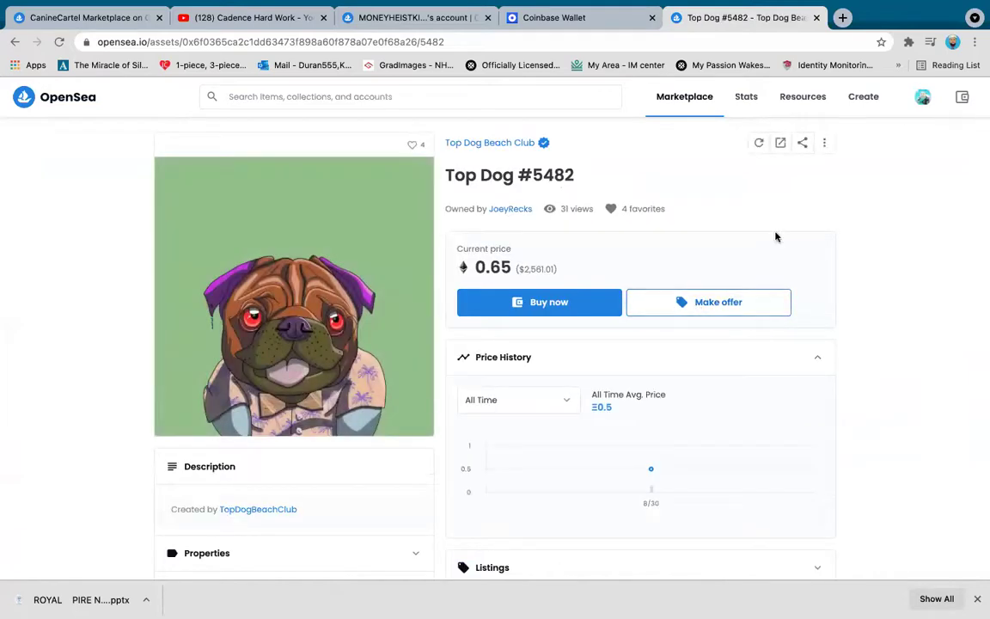
pyautogui.scroll(-4, 775, 234)
pyautogui.scroll(4, 775, 234)
pyautogui.click(14, 42)
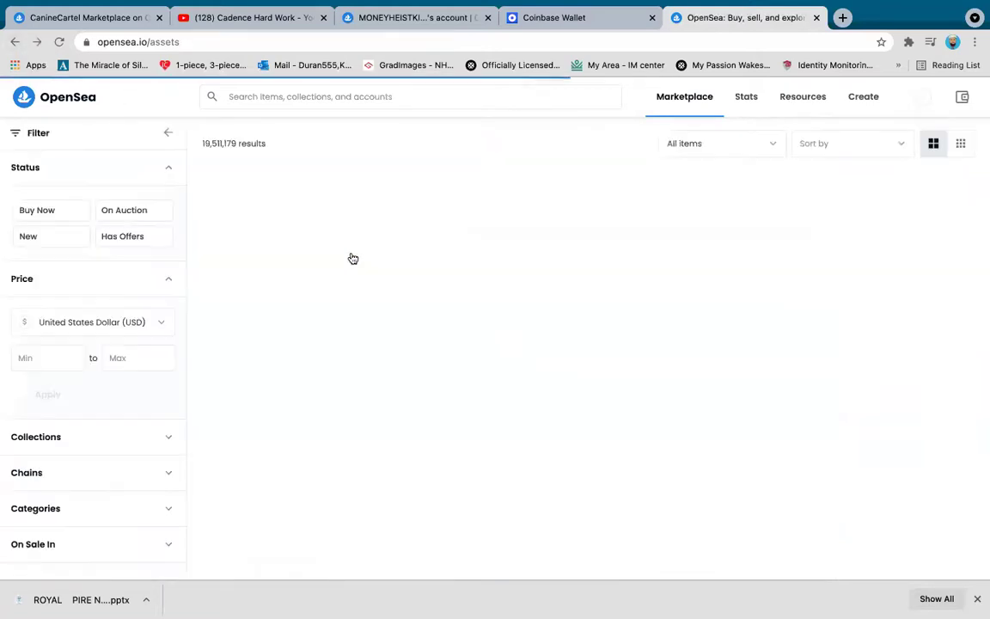
# Browse the unfiltered marketplace listings and compare the items' prices.
pyautogui.scroll(-5, 784, 371)
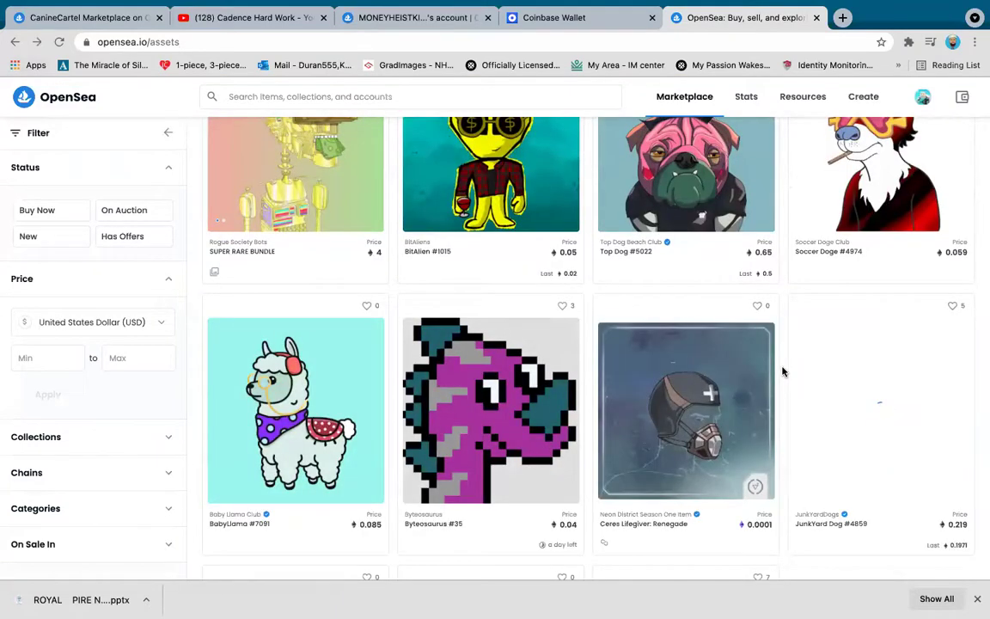
pyautogui.scroll(-2, 781, 371)
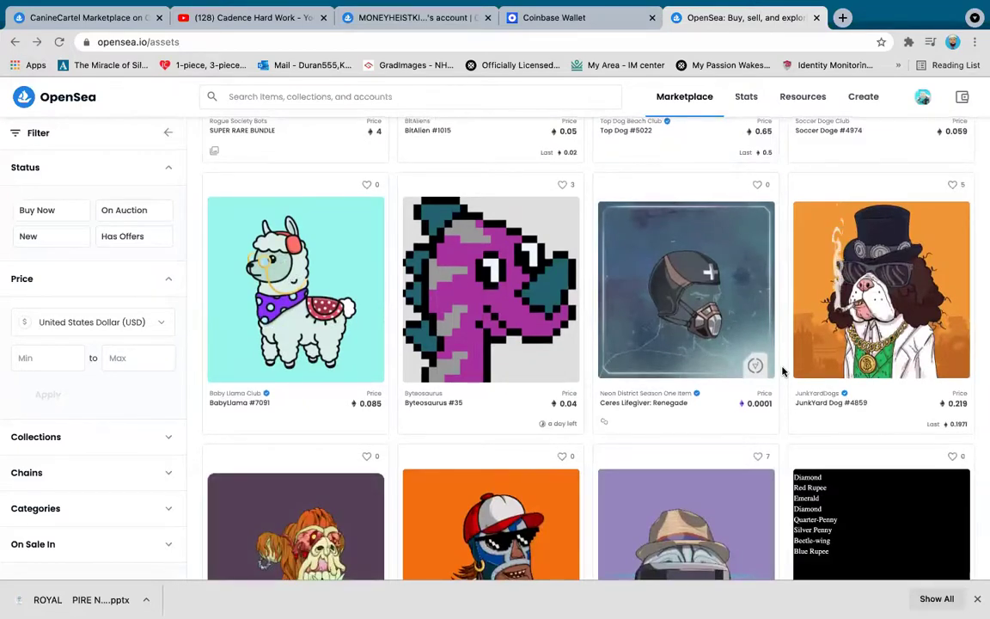
pyautogui.scroll(3, 799, 297)
pyautogui.scroll(2, 862, 100)
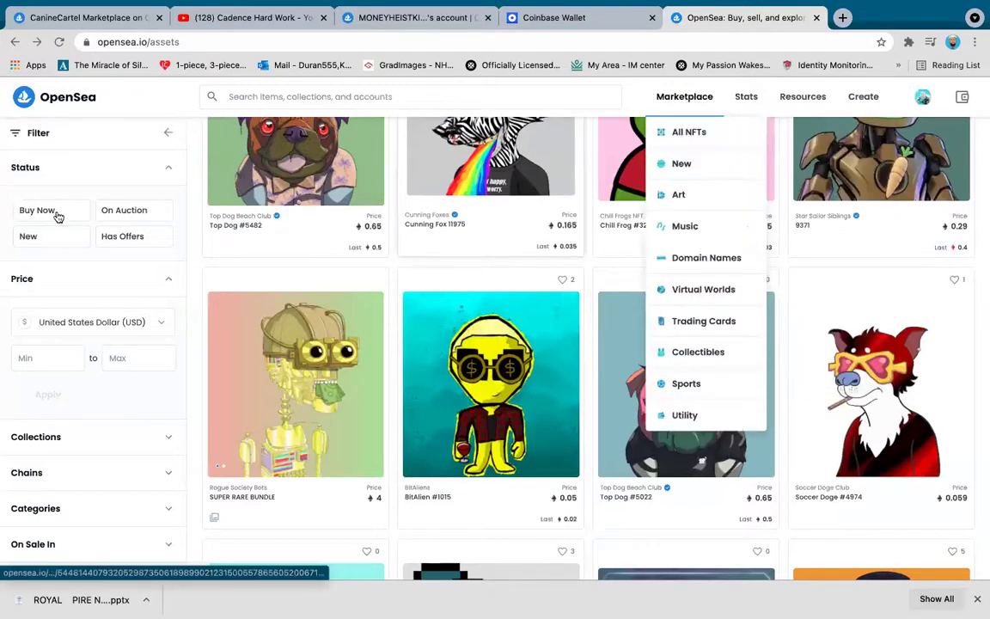
# Filter the marketplace to Buy Now items priced from 10 to 100 US dollars.
pyautogui.click(58, 357)
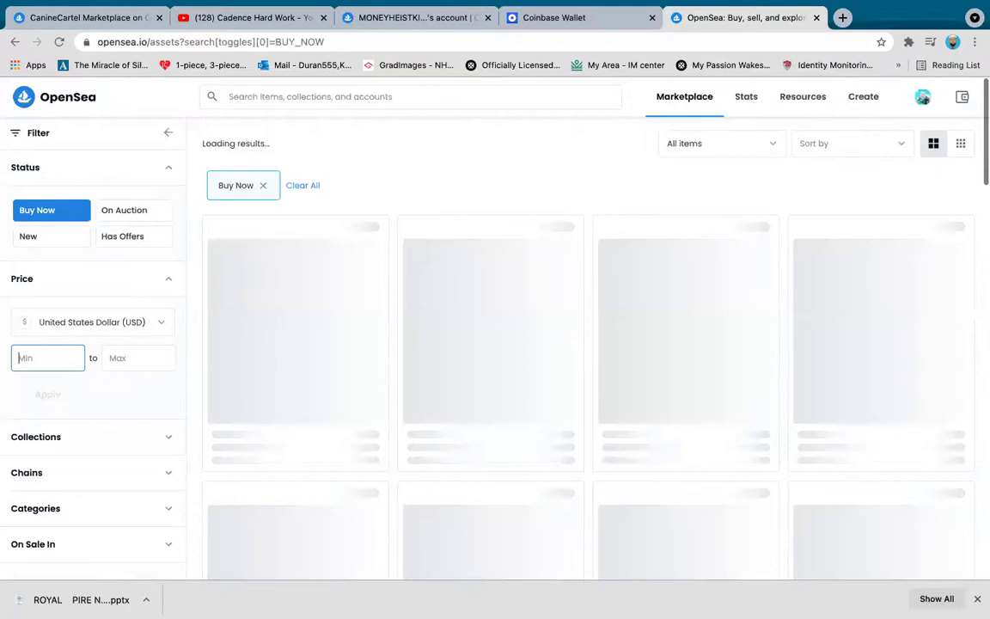
pyautogui.write('10')
pyautogui.click(117, 360)
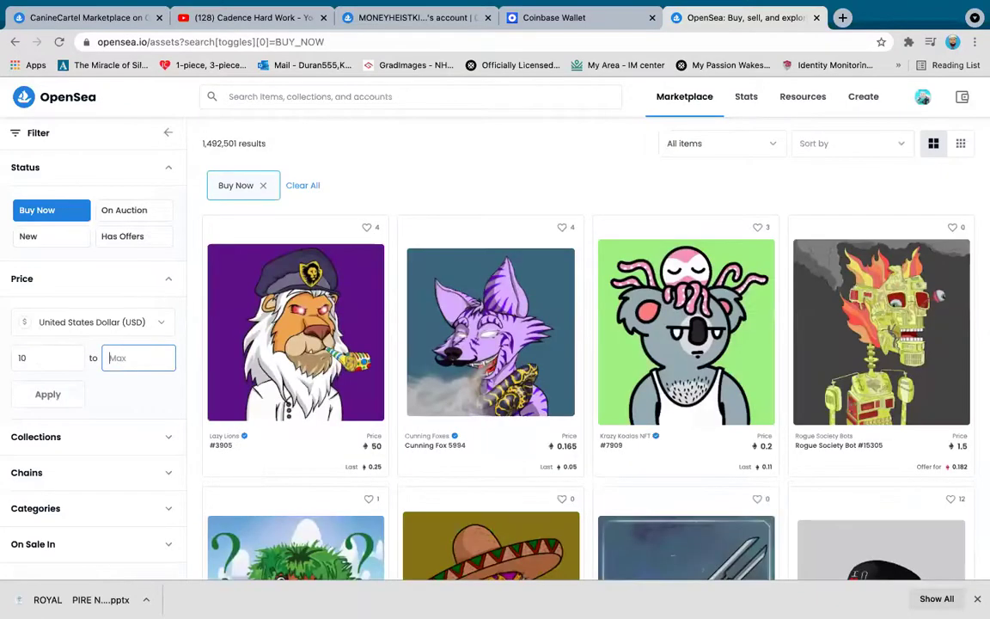
pyautogui.write('100')
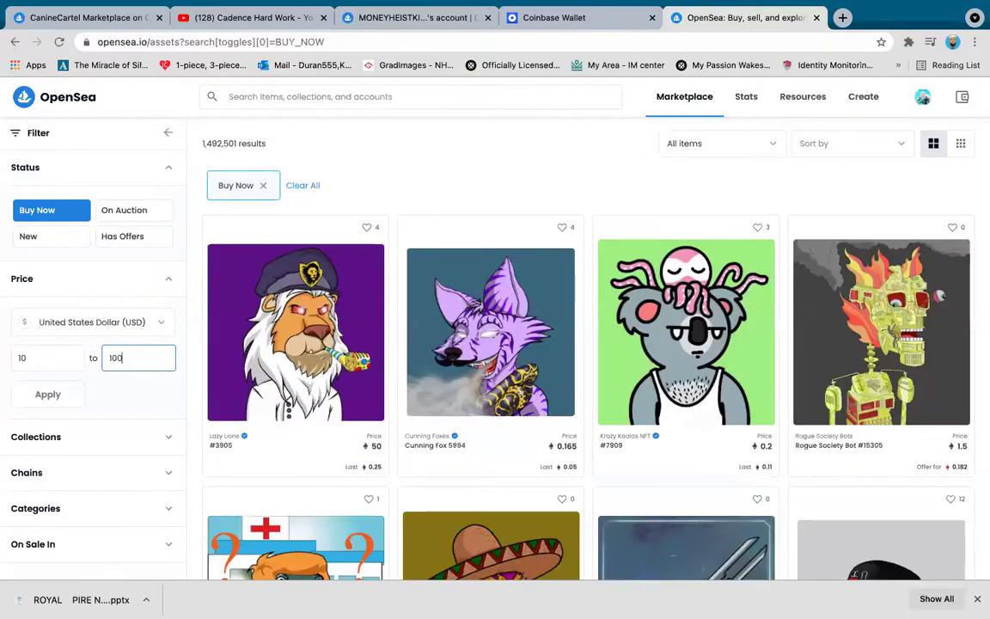
pyautogui.click(51, 398)
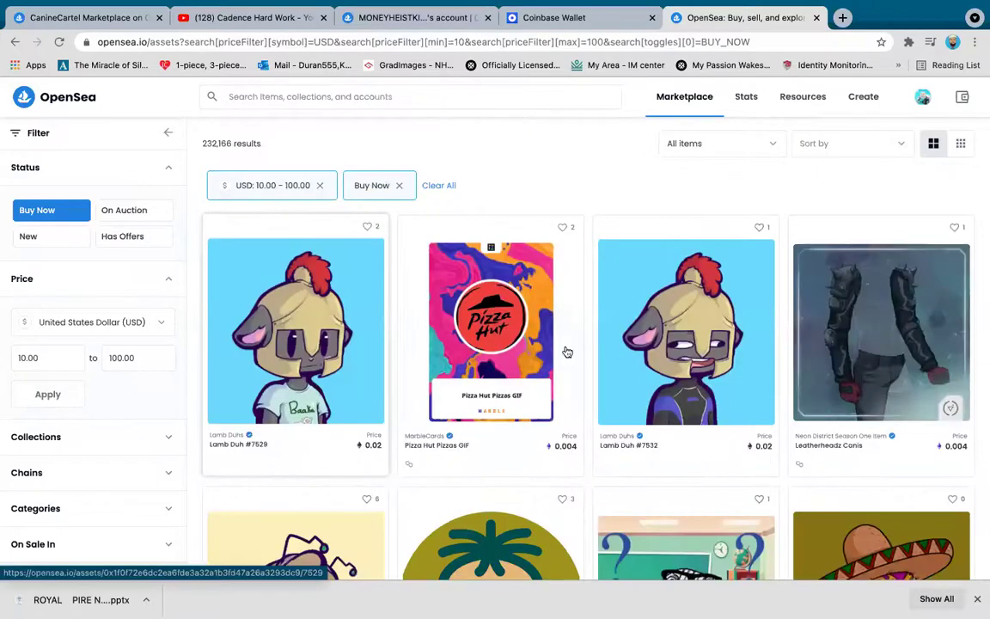
# Browse the filtered Buy Now listings and compare the lower-priced items.
pyautogui.scroll(-5, 567, 352)
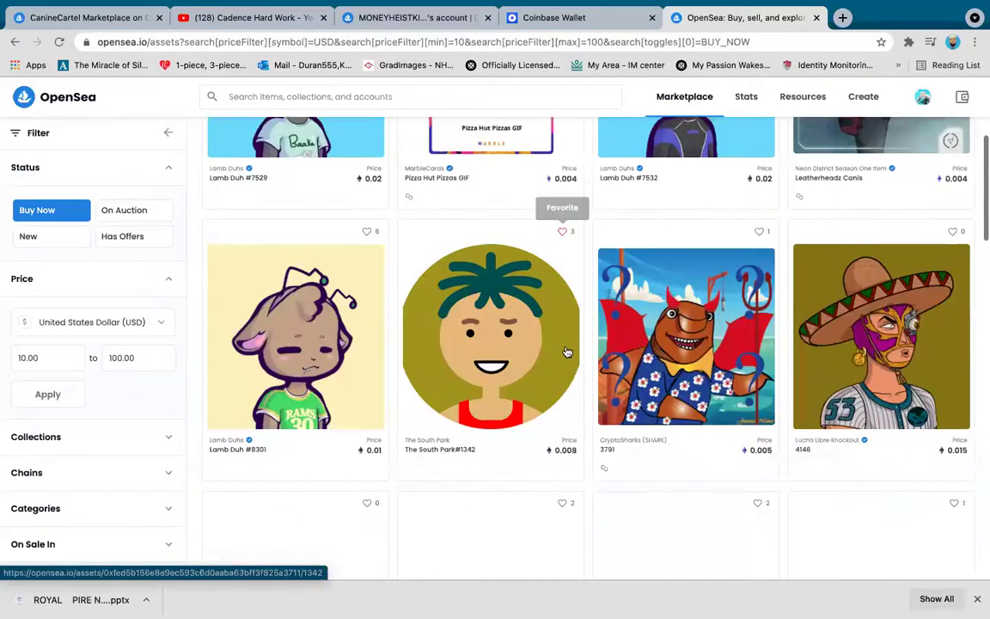
pyautogui.click(314, 264)
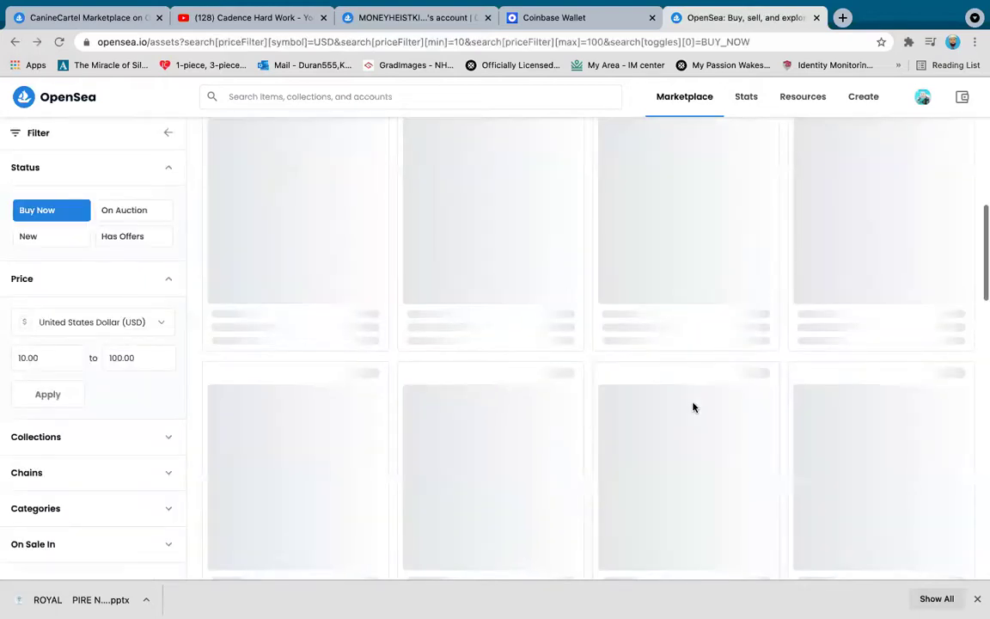
pyautogui.scroll(-2, 694, 407)
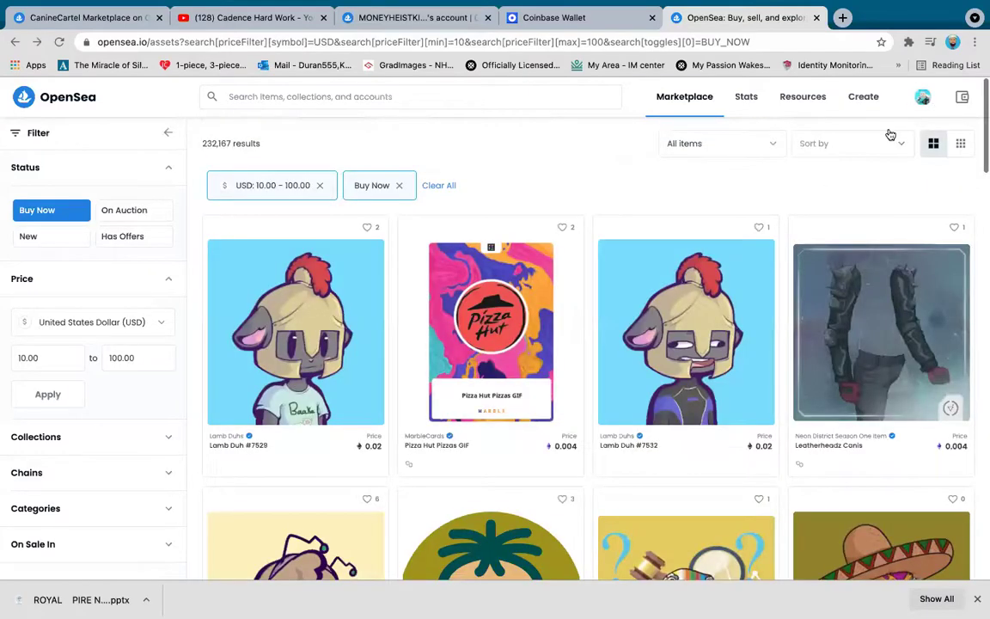
# Open GaarderNFT from the account's collected items, view its sell form and close the form without listing.
pyautogui.moveTo(921, 96)
pyautogui.click(890, 132)
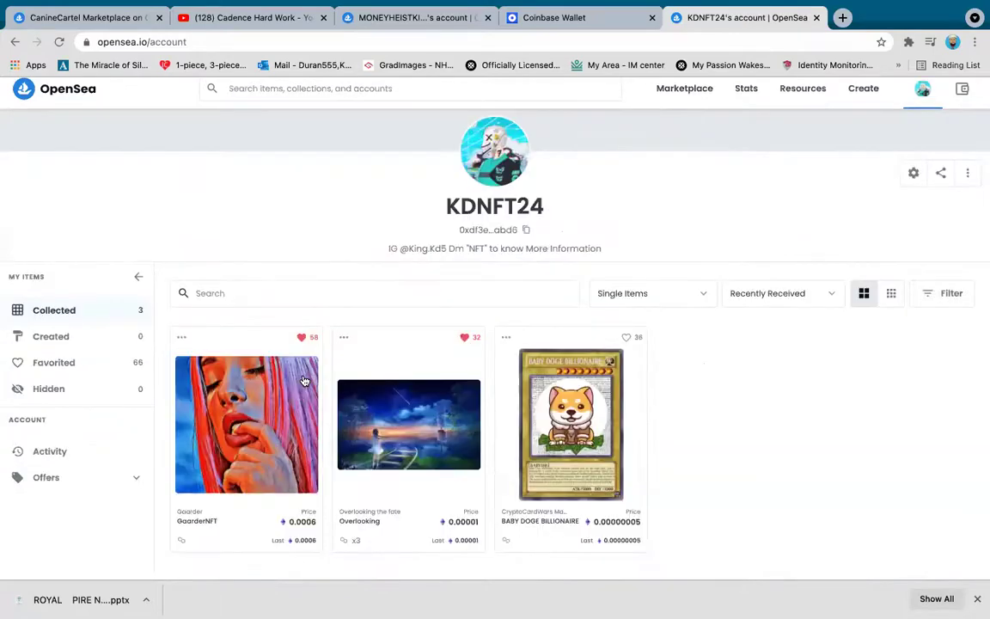
pyautogui.click(304, 381)
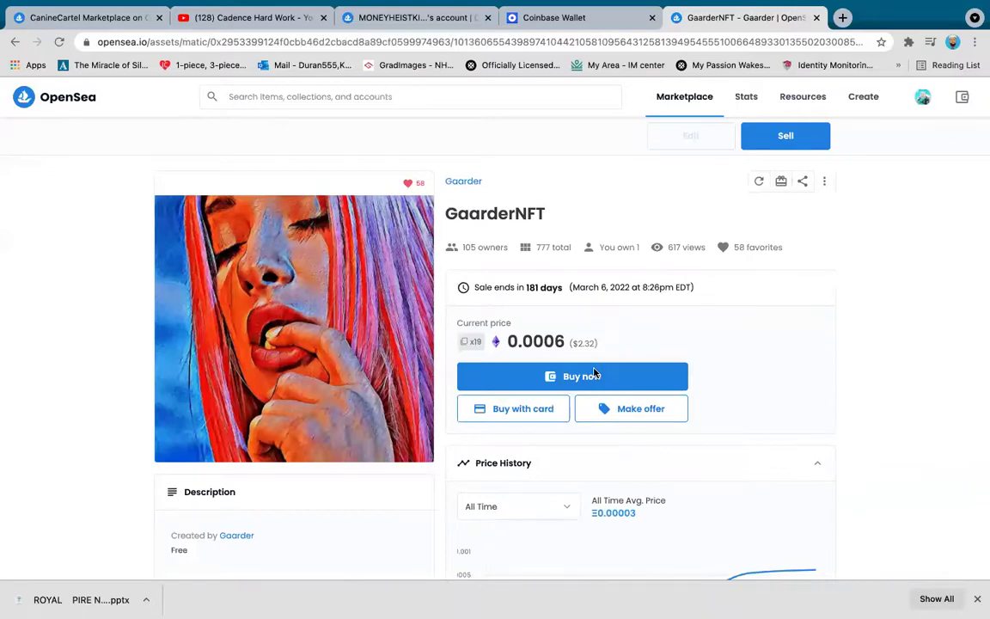
pyautogui.scroll(-3, 592, 373)
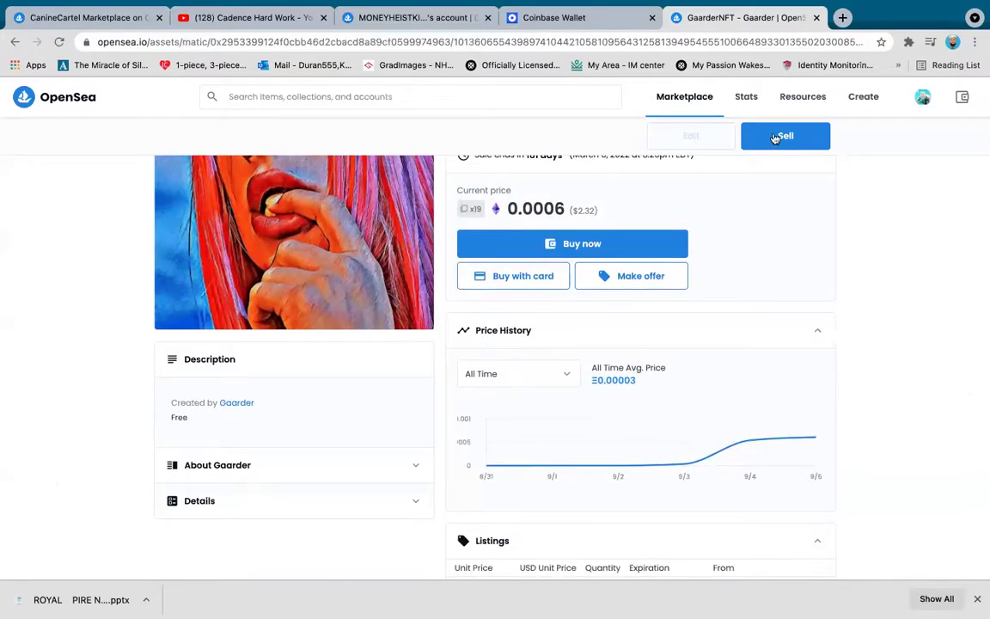
pyautogui.scroll(3, 778, 133)
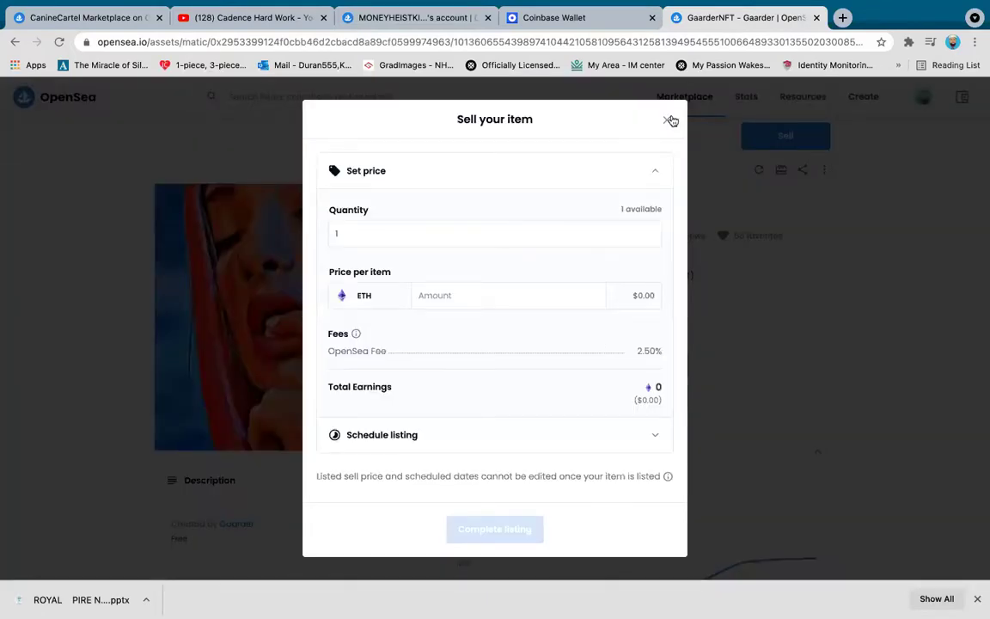
pyautogui.click(670, 120)
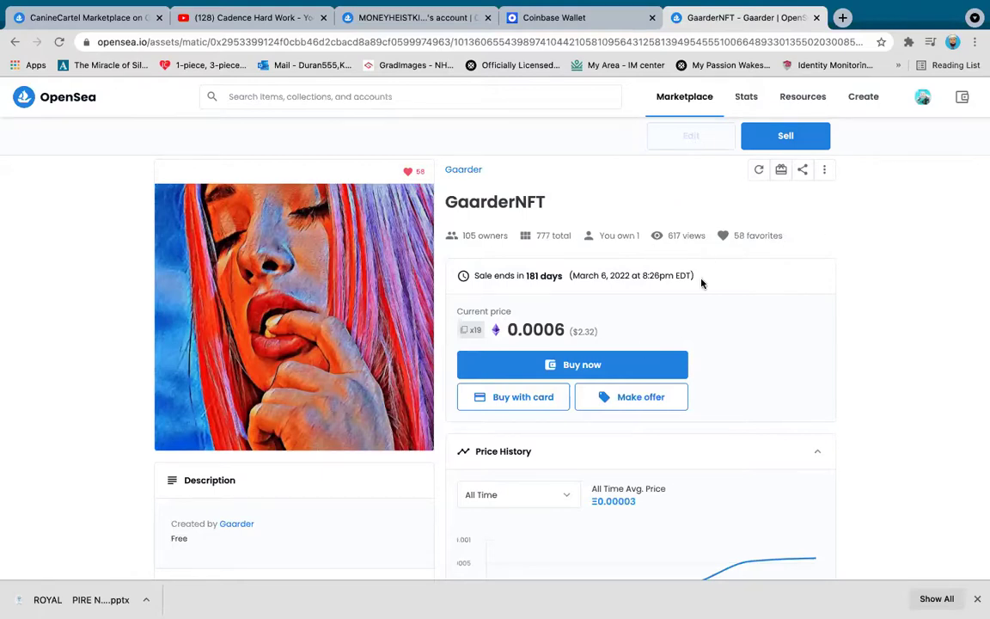
# Look through GaarderNFT's price history, its current listings and the offers made on it.
pyautogui.scroll(-1, 701, 283)
pyautogui.scroll(-4, 702, 284)
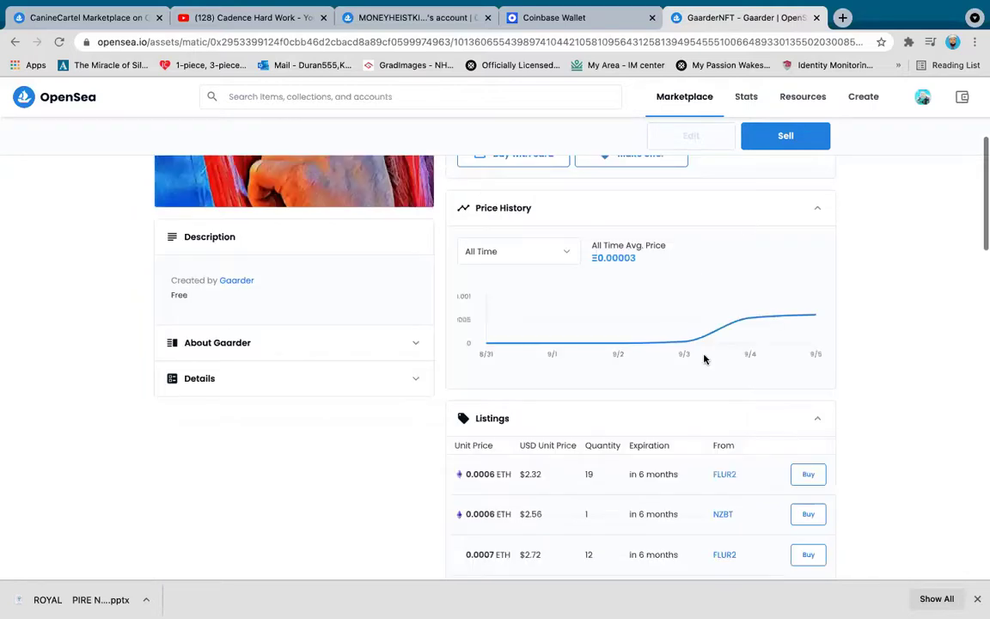
pyautogui.scroll(-2, 705, 357)
pyautogui.scroll(-3, 705, 360)
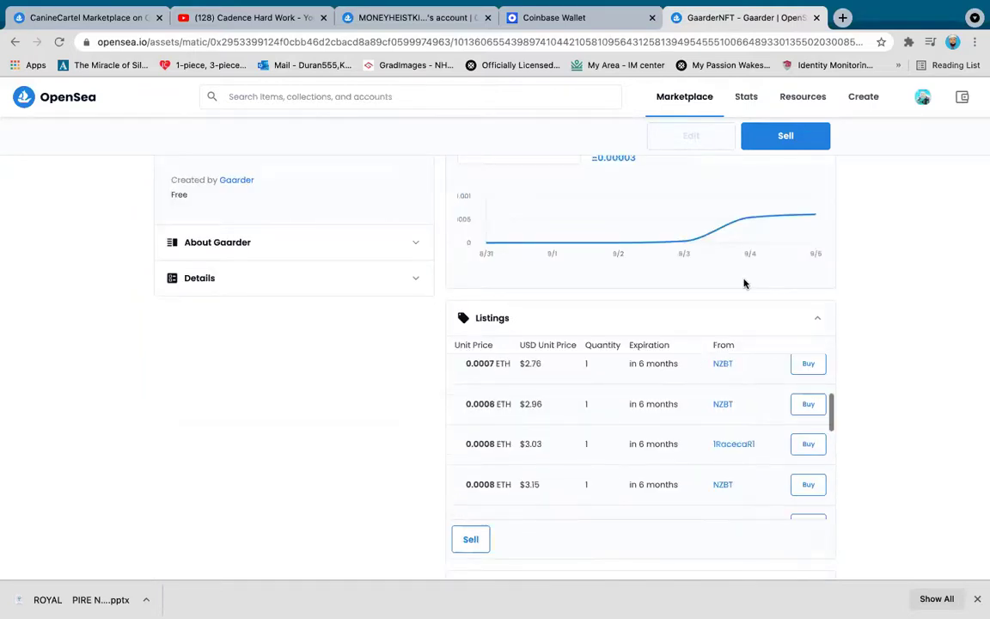
pyautogui.scroll(-2, 744, 282)
pyautogui.scroll(-8, 754, 300)
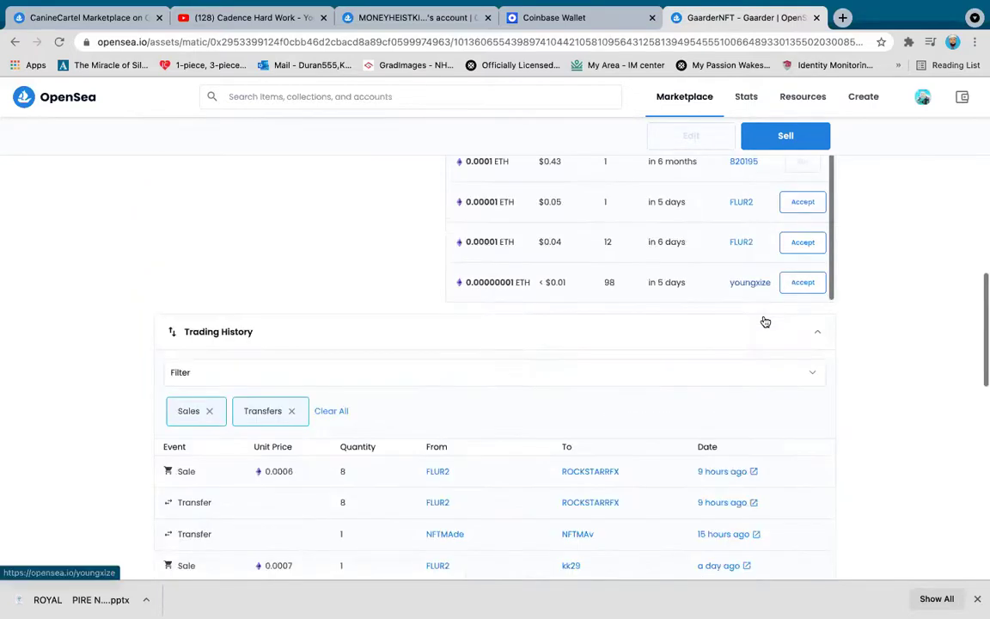
pyautogui.scroll(-3, 763, 331)
pyautogui.scroll(-1, 749, 378)
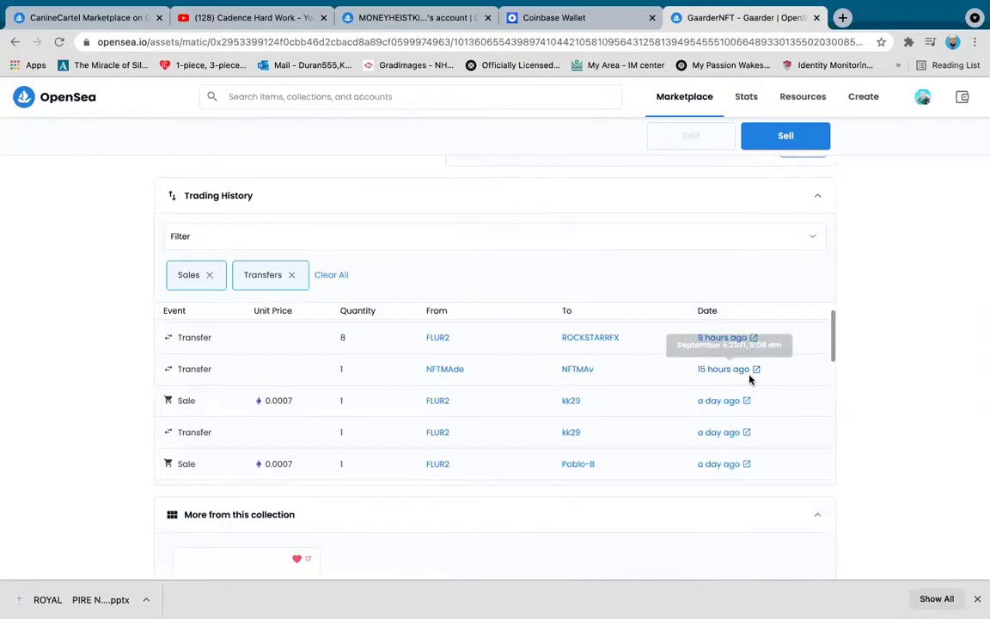
pyautogui.scroll(3, 749, 378)
pyautogui.scroll(5, 744, 305)
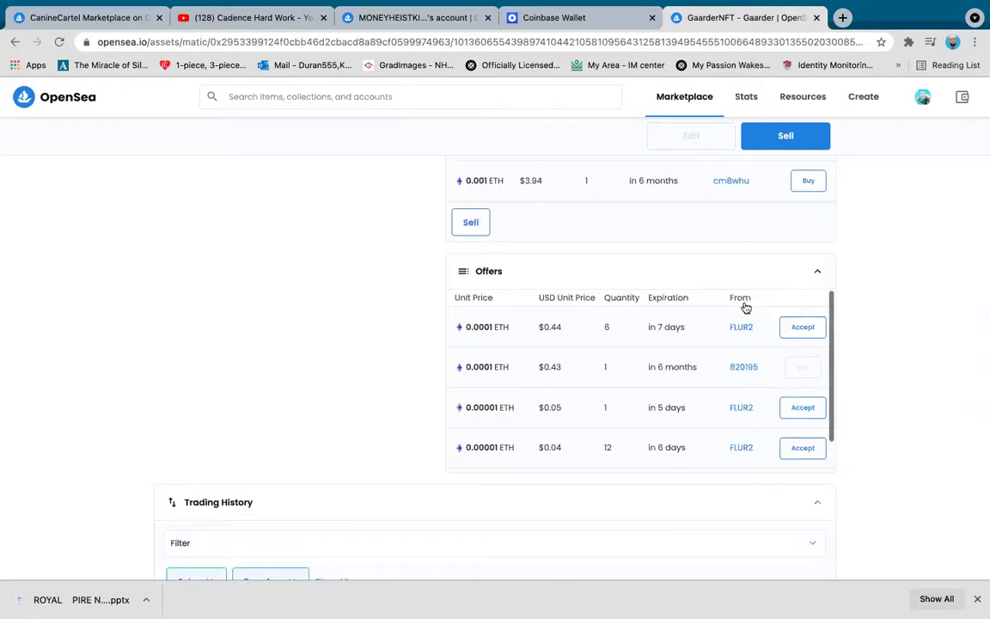
pyautogui.scroll(-8, 411, 213)
pyautogui.scroll(-1, 394, 283)
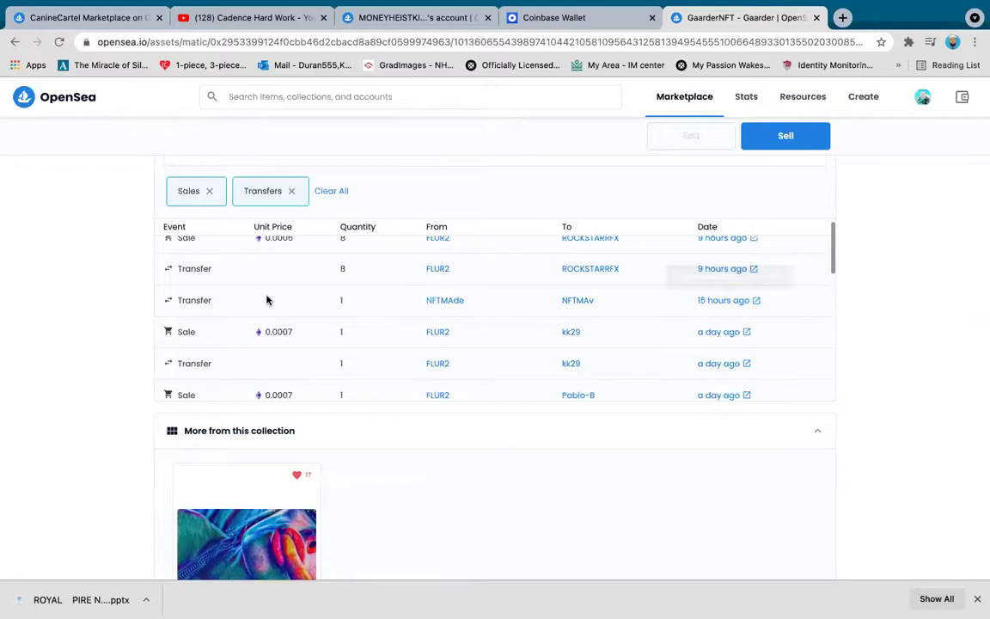
pyautogui.scroll(-3, 413, 326)
pyautogui.scroll(-1, 435, 341)
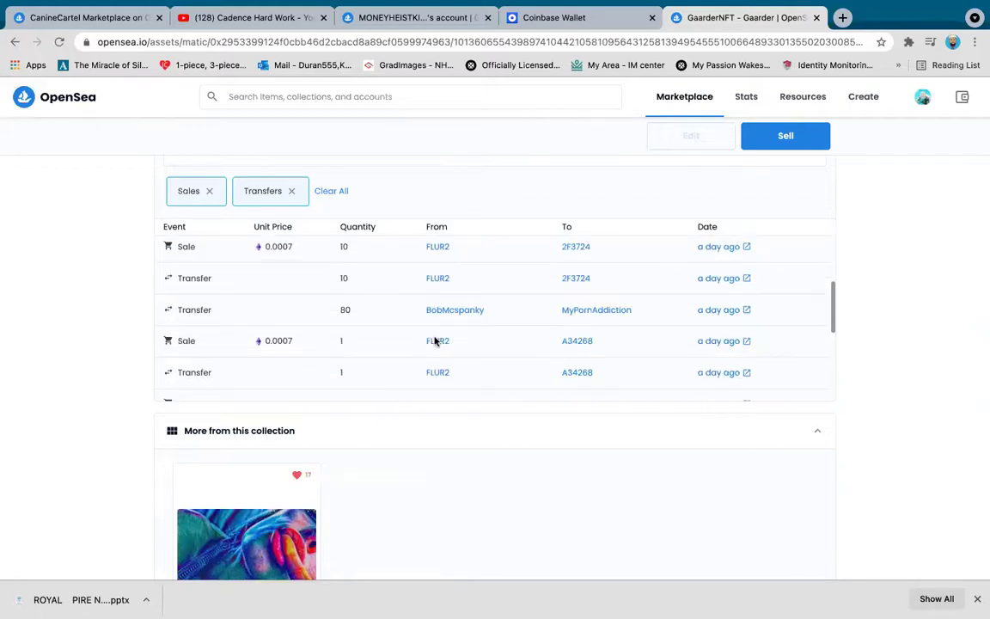
pyautogui.scroll(-3, 434, 341)
pyautogui.scroll(3, 435, 341)
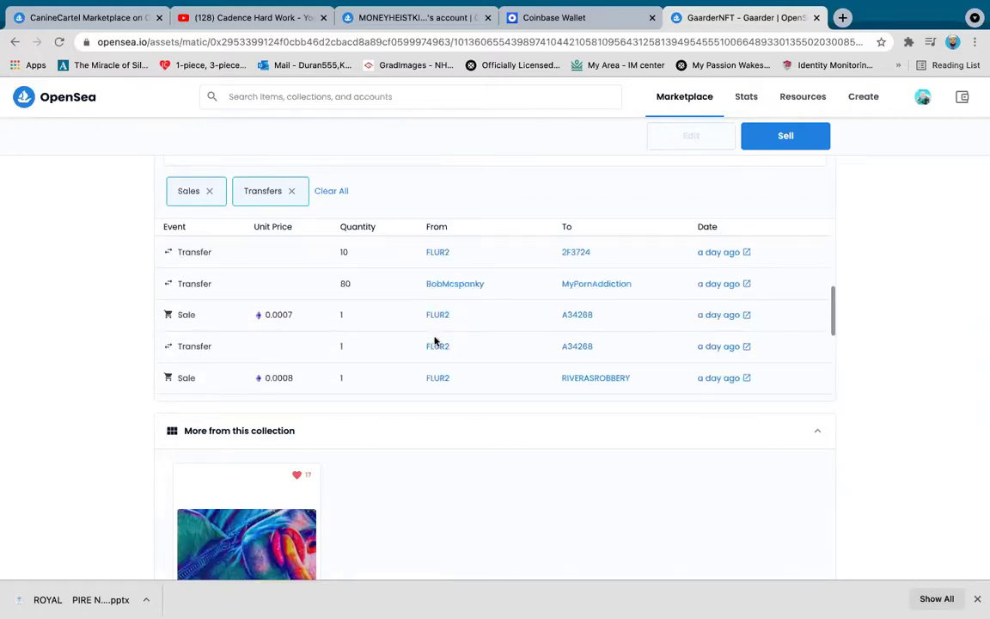
pyautogui.scroll(5, 433, 342)
pyautogui.scroll(10, 407, 314)
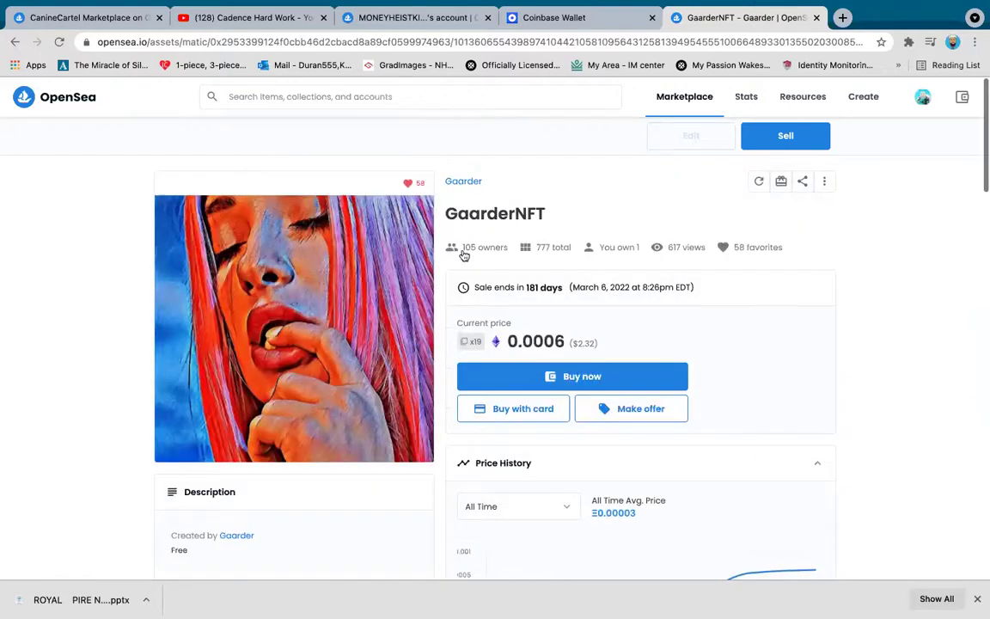
# Open the Gaarder collection page and review its statistics and the items it contains.
pyautogui.click(472, 182)
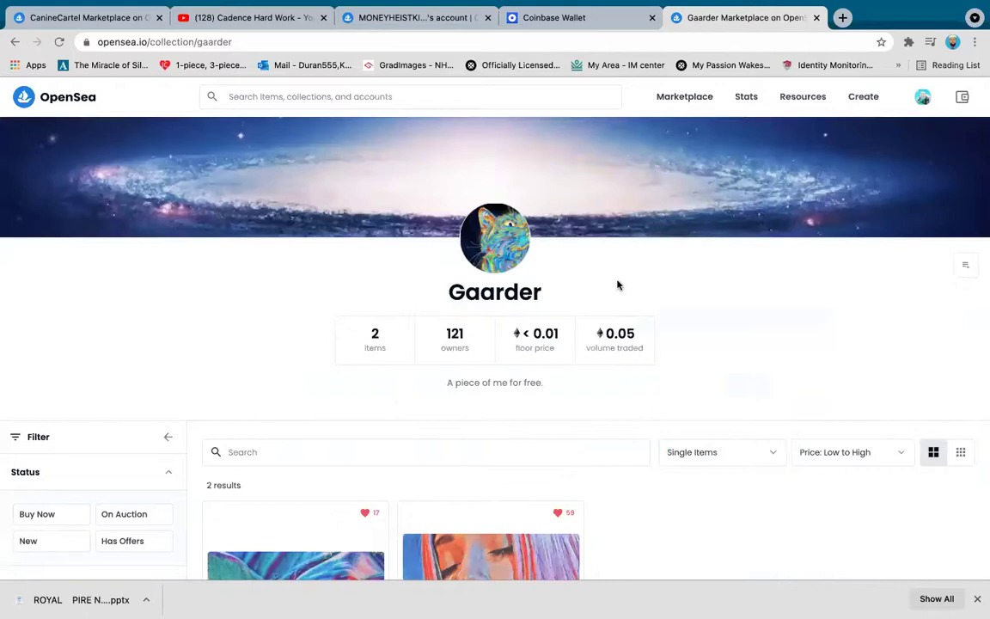
pyautogui.scroll(-1, 617, 284)
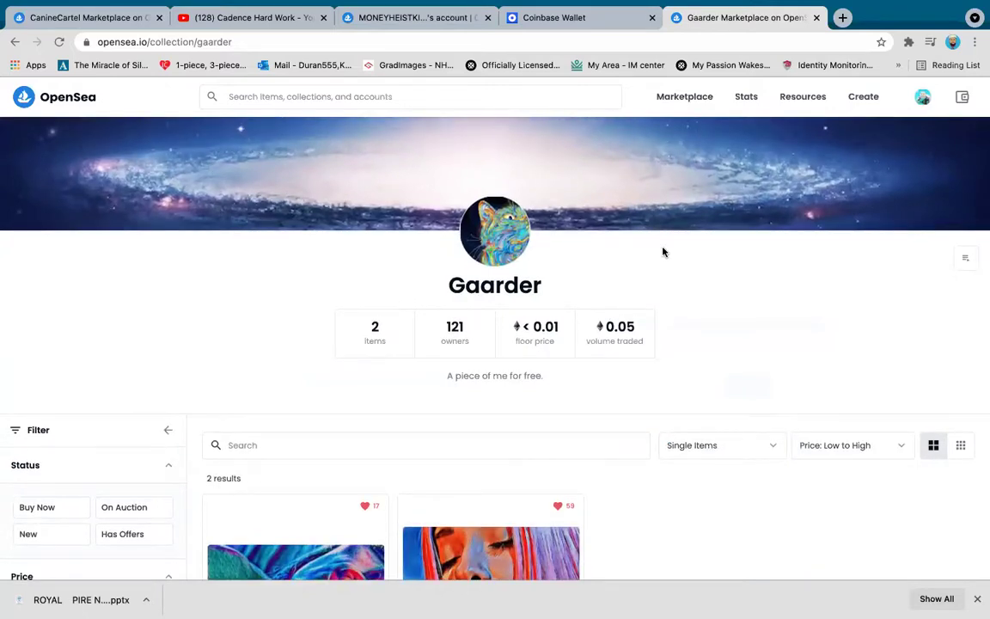
pyautogui.scroll(-1, 671, 247)
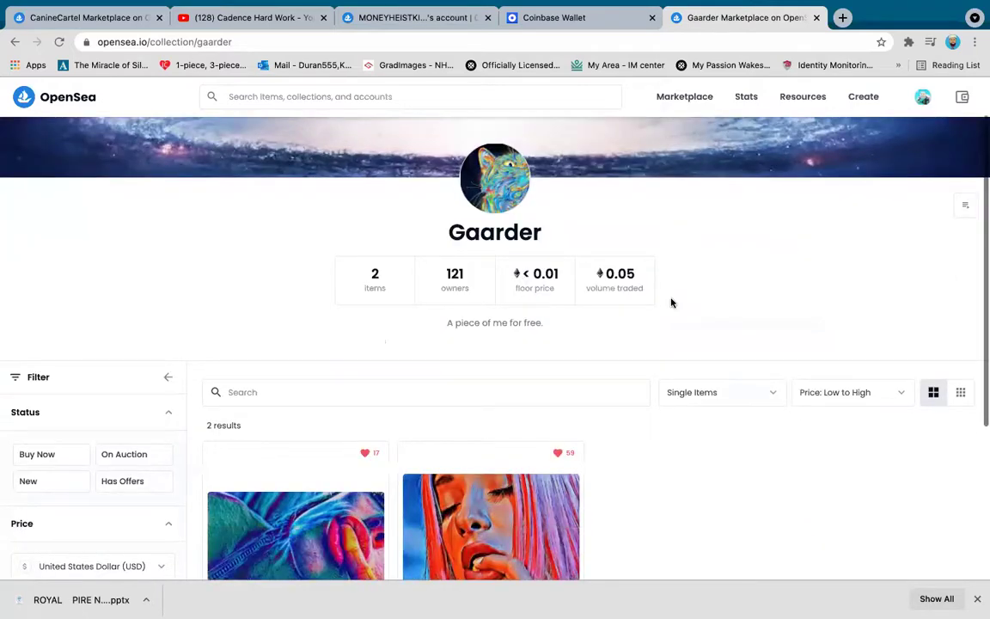
pyautogui.scroll(-2, 672, 303)
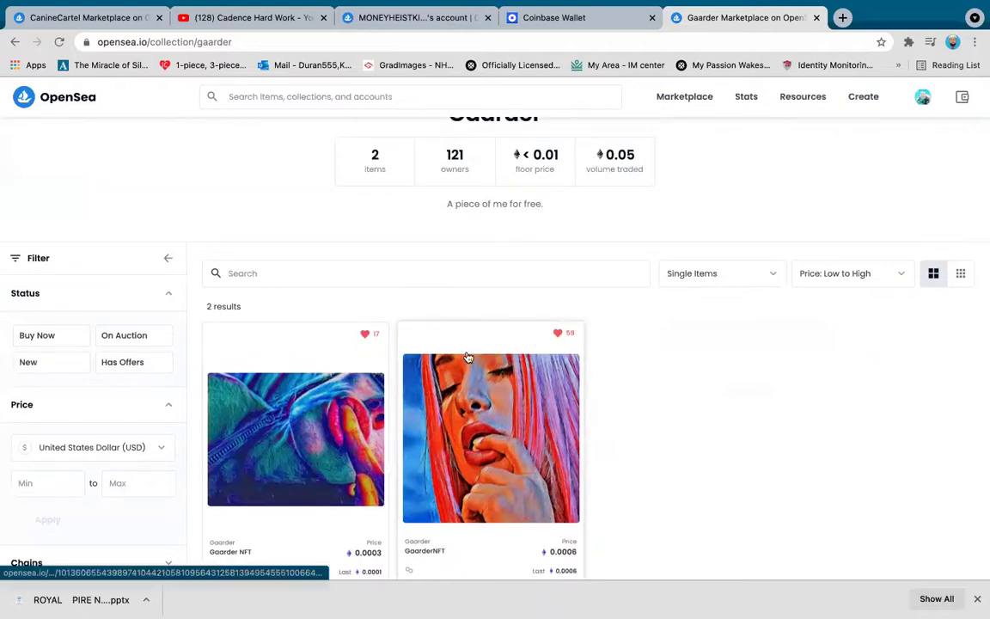
pyautogui.scroll(-1, 494, 370)
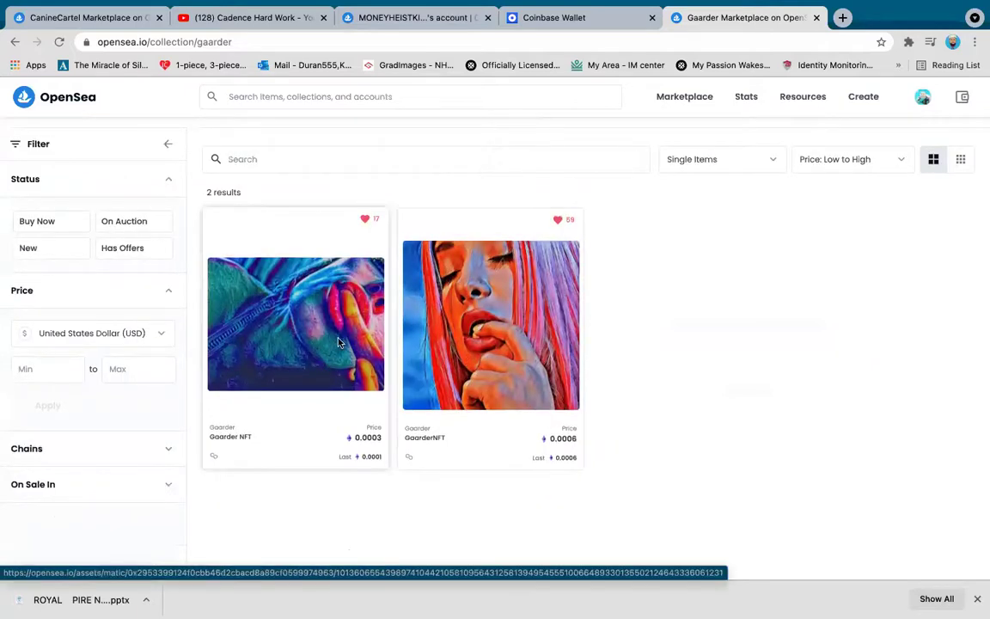
# Open the other Gaarder NFT in the collection and check its current price and price history.
pyautogui.click(304, 303)
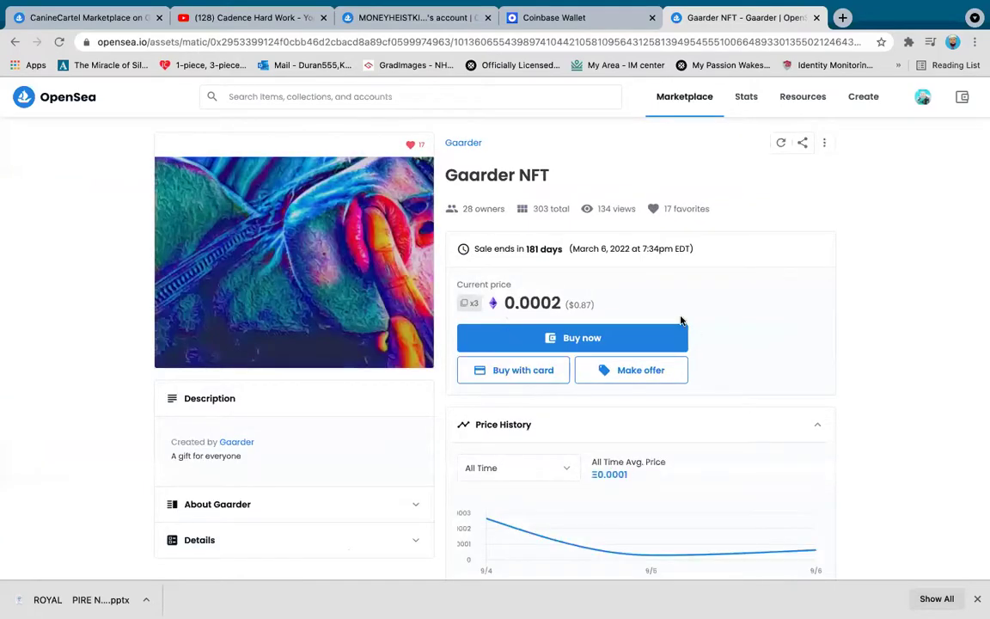
pyautogui.scroll(-1, 682, 321)
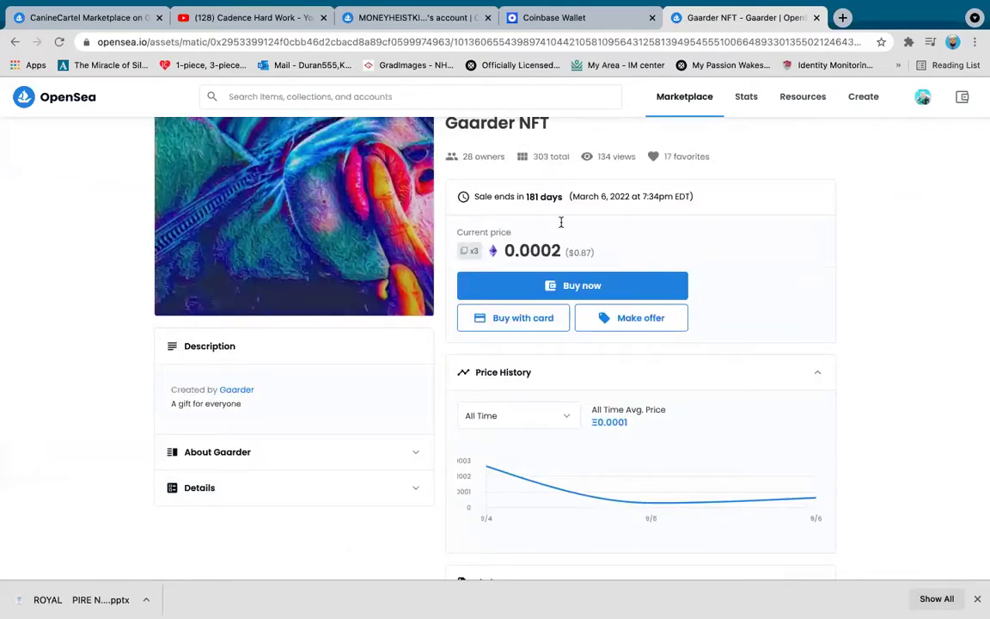
pyautogui.scroll(1, 561, 221)
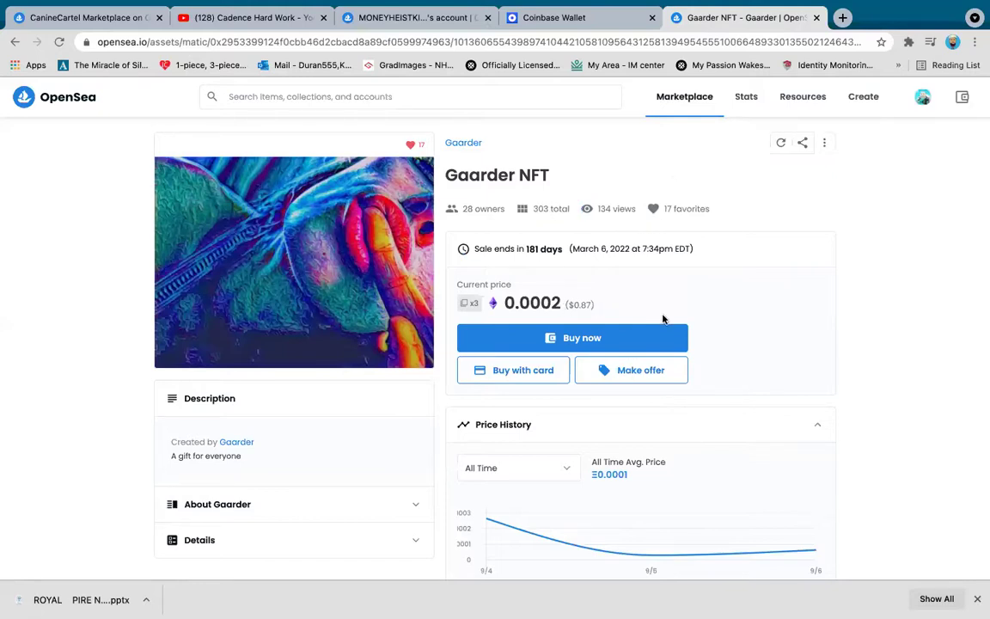
# Start buying the Gaarder NFT and review the collection's creation date, sales and creator.
pyautogui.click(622, 343)
pyautogui.click(591, 339)
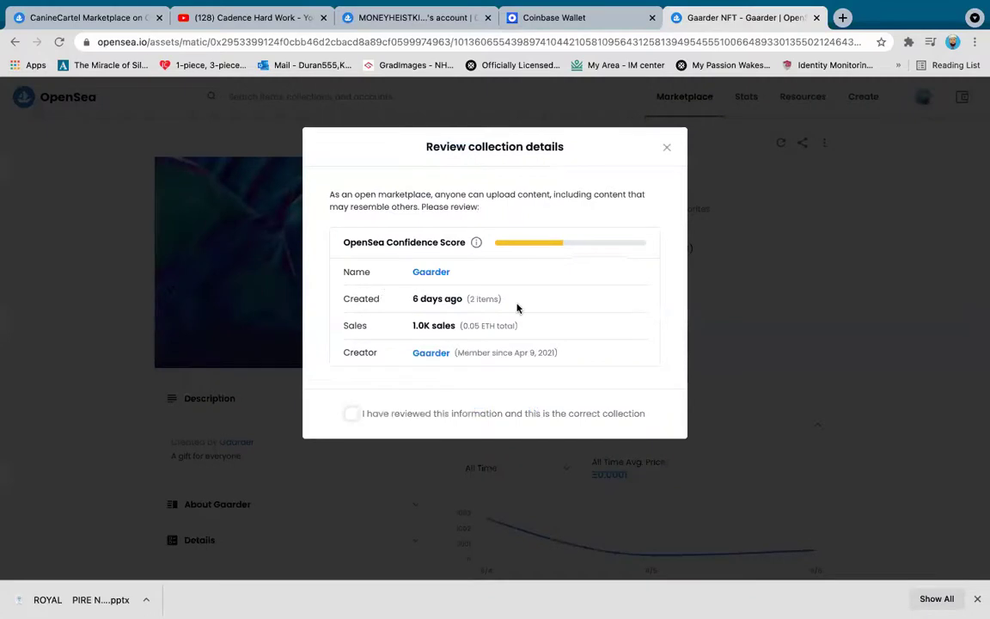
pyautogui.moveTo(415, 298); pyautogui.dragTo(578, 308)
pyautogui.click(577, 307)
pyautogui.moveTo(413, 326); pyautogui.dragTo(455, 326)
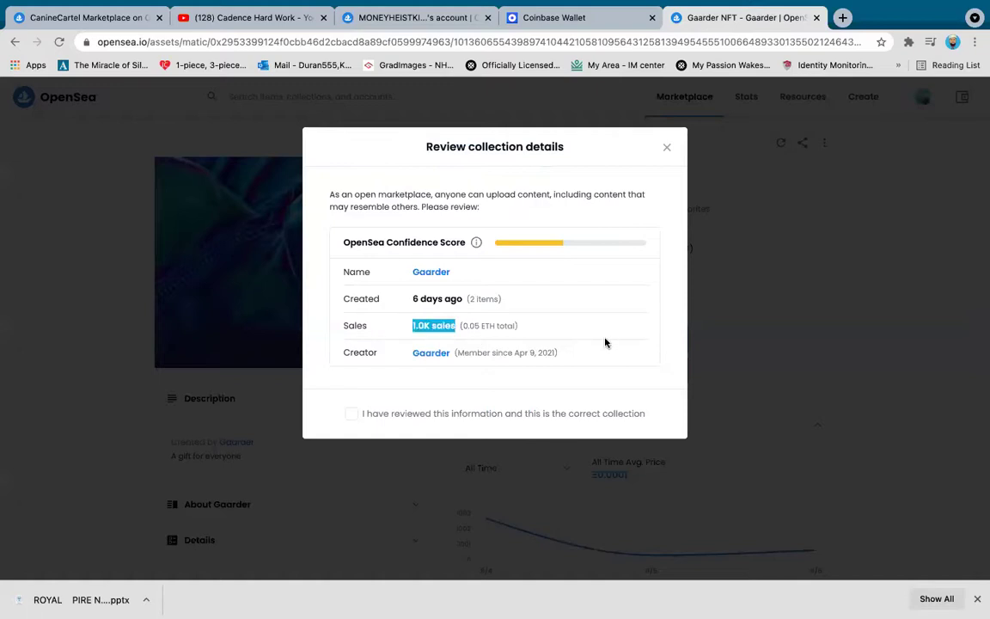
pyautogui.click(407, 344)
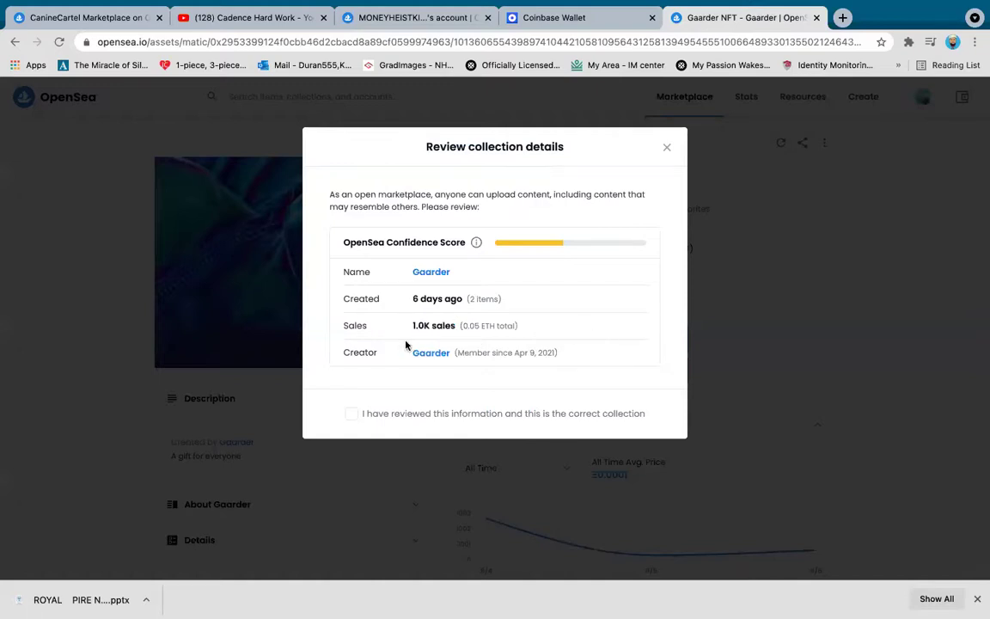
# Confirm the collection review, check out one Gaarder NFT and start depositing 0.0002161 ETH into Polygon.
pyautogui.click(352, 413)
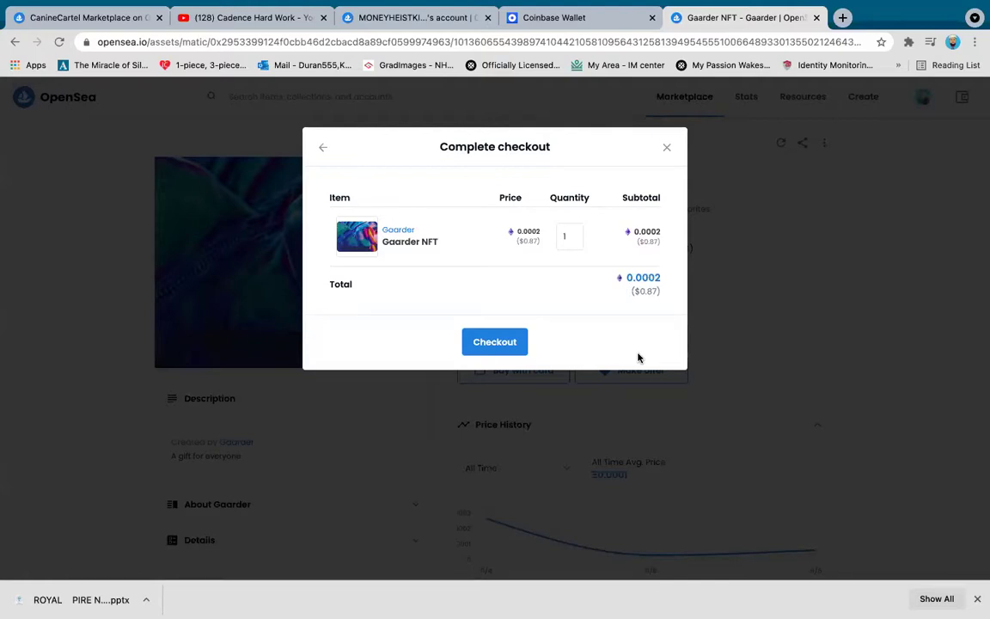
pyautogui.click(506, 348)
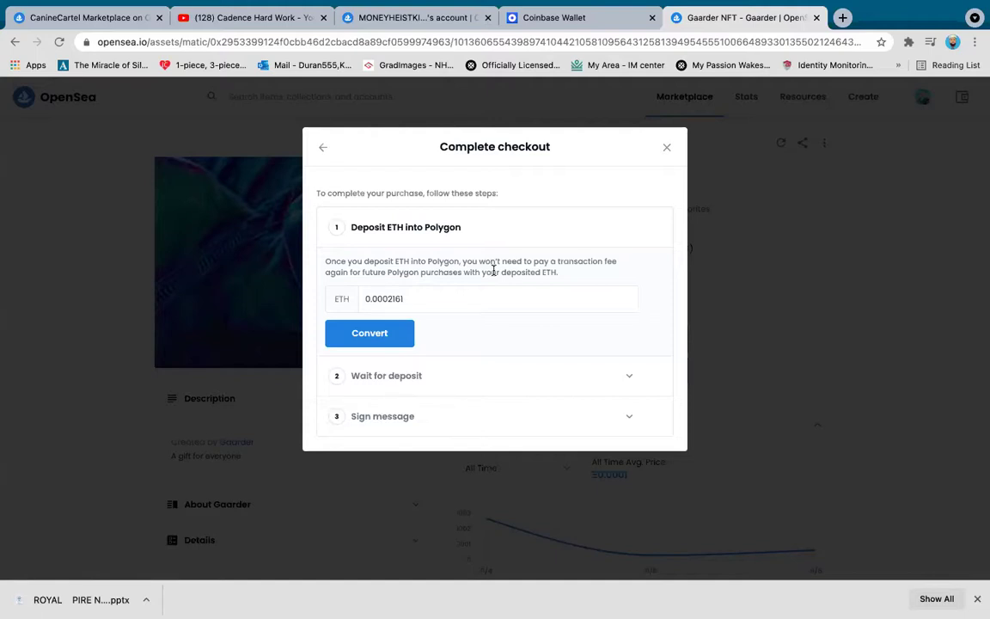
pyautogui.click(393, 337)
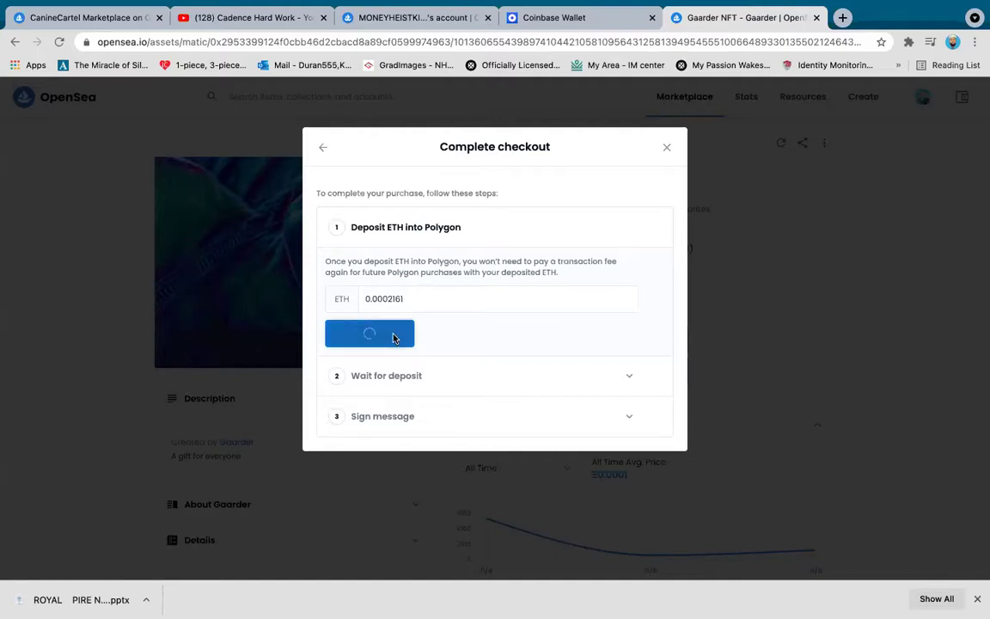